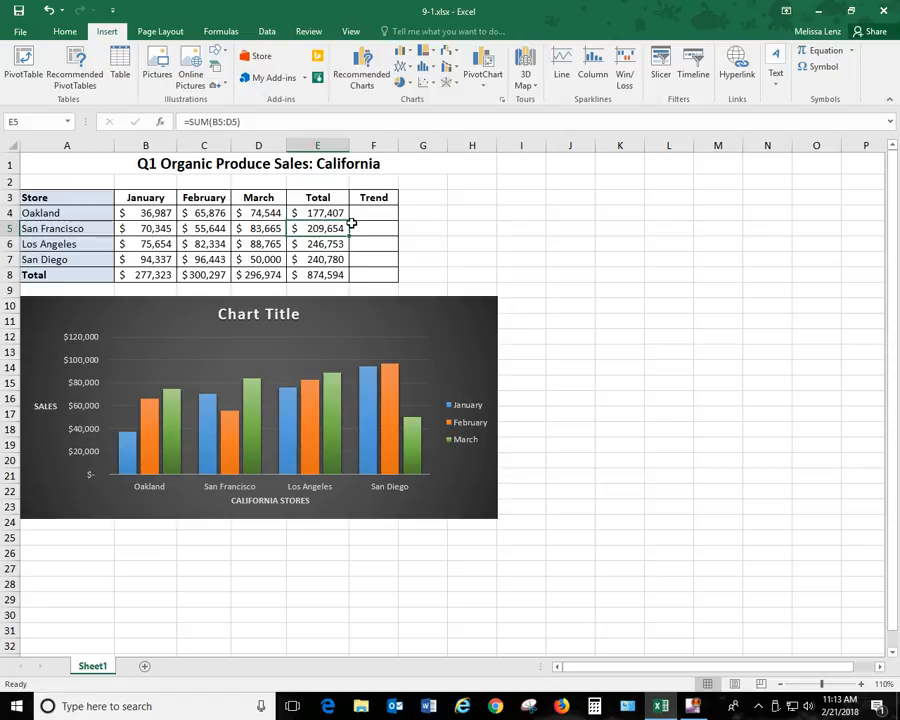
Insert the recommended Clustered Column chart for the range A3:E8 and delete it again.
left_click_drag(68, 193, 318, 278)
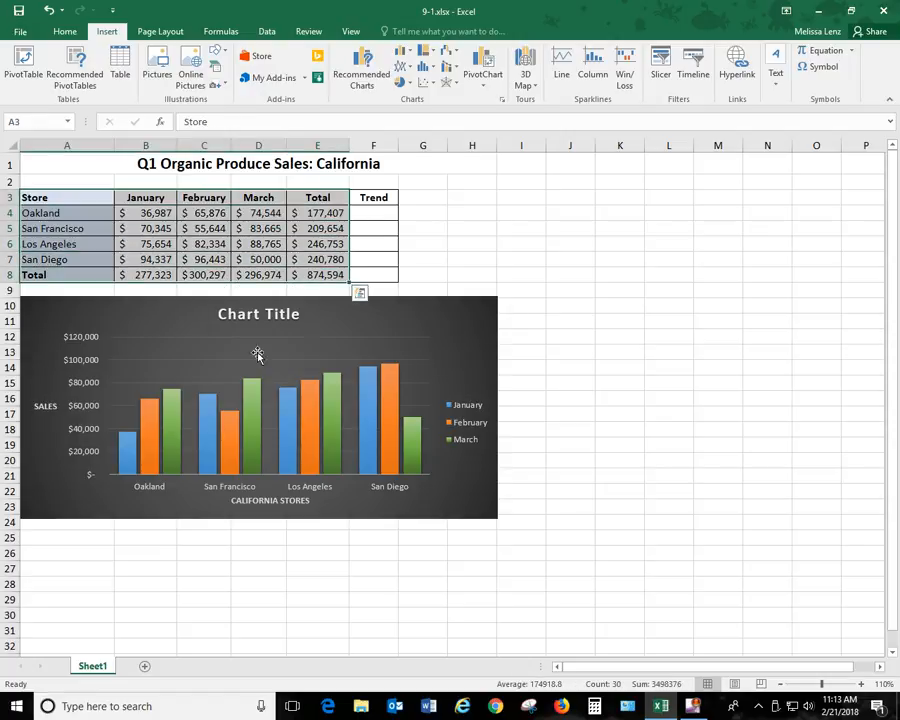
left_click(361, 72)
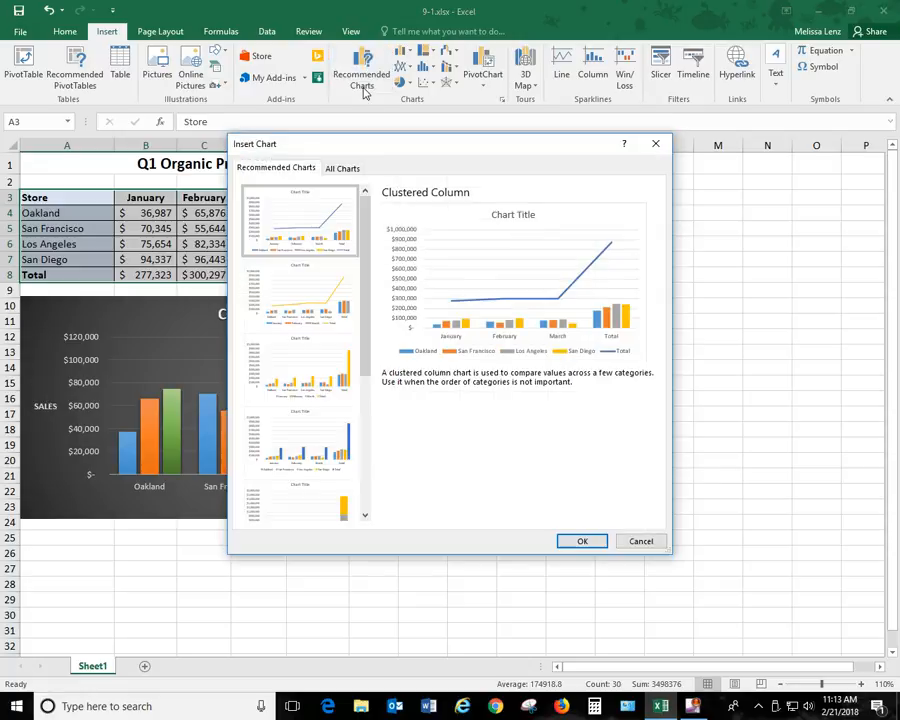
left_click(592, 541)
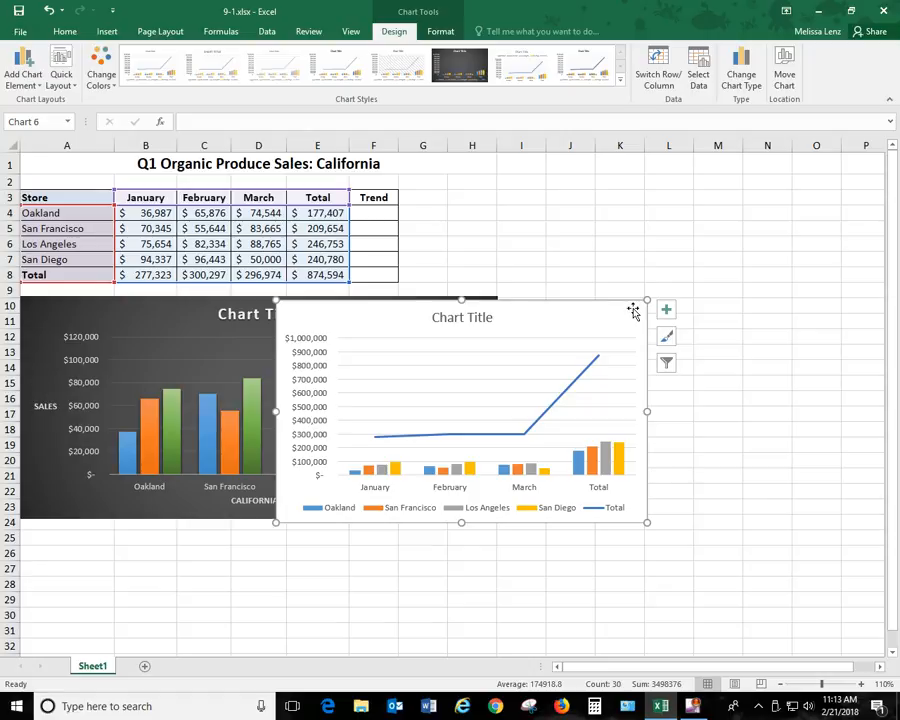
key("Delete")
left_click(558, 256)
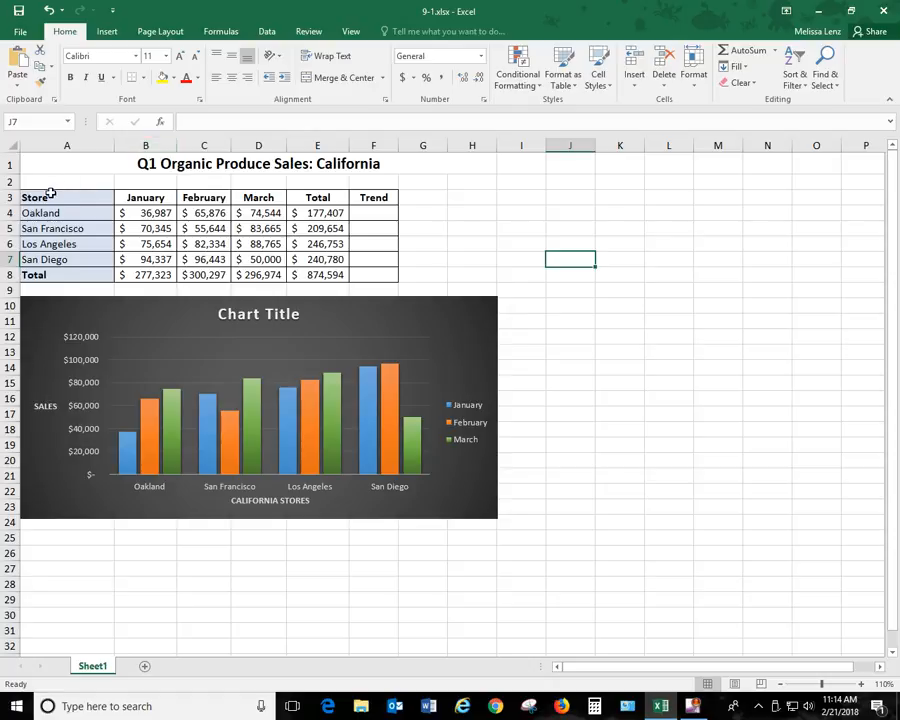
Insert a 3-D Pie chart from the month headers A3:D3 and the monthly totals A8:D8.
left_click_drag(45, 198, 247, 198)
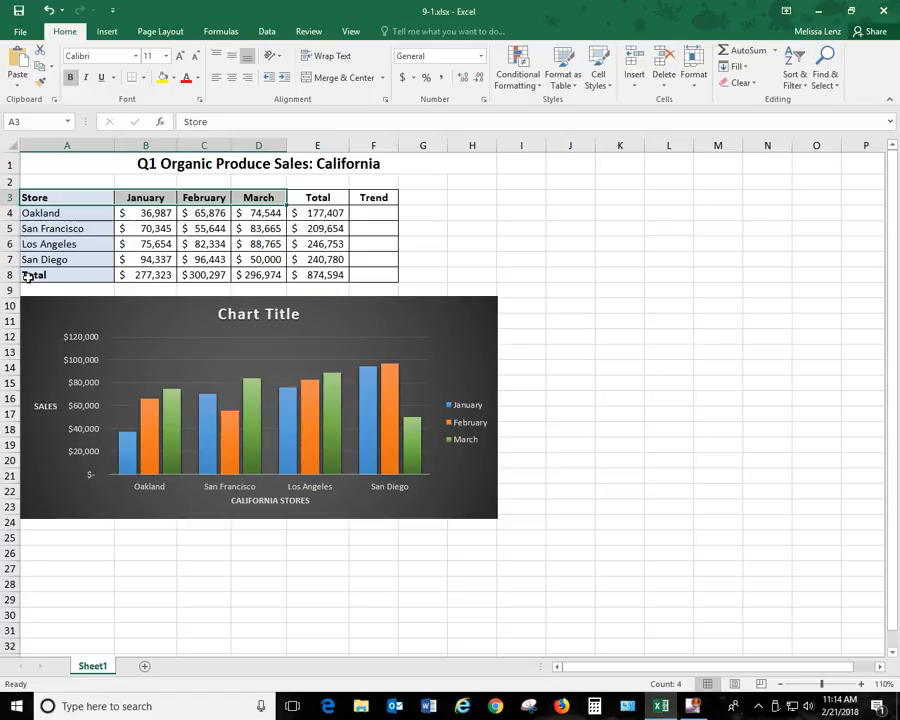
left_click_drag(27, 277, 256, 279)
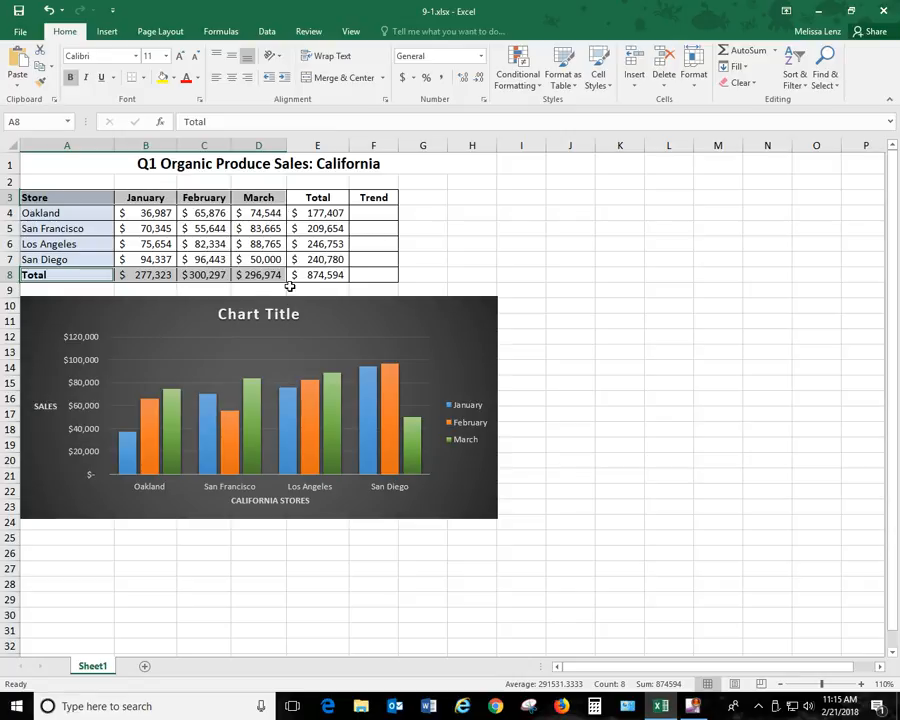
left_click(110, 32)
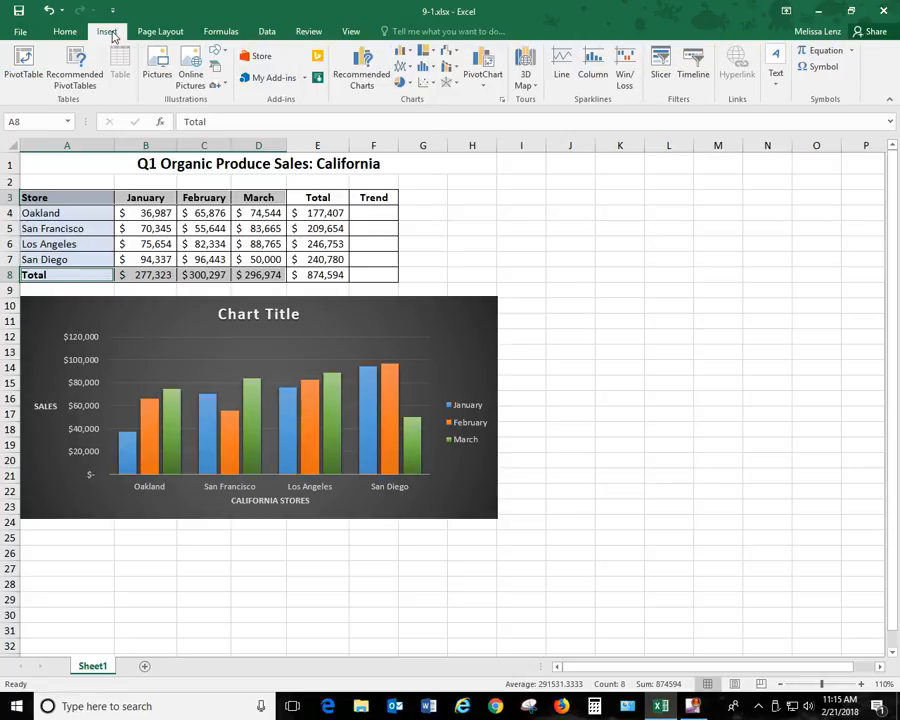
left_click(402, 82)
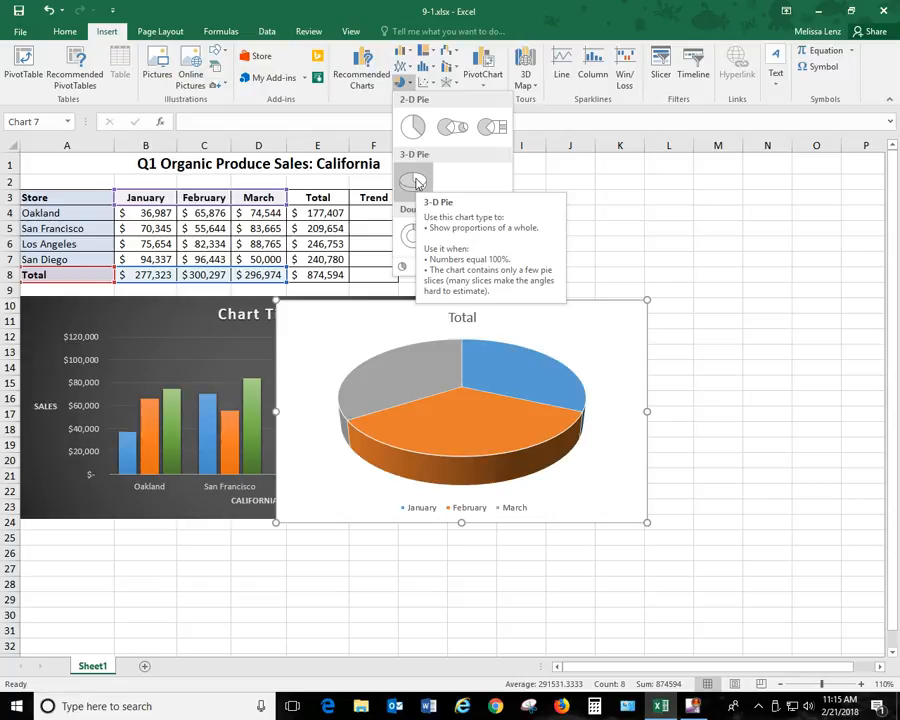
left_click(416, 182)
Move the pie chart beside the sales table so that it spans roughly columns H to O.
left_click_drag(600, 316, 844, 179)
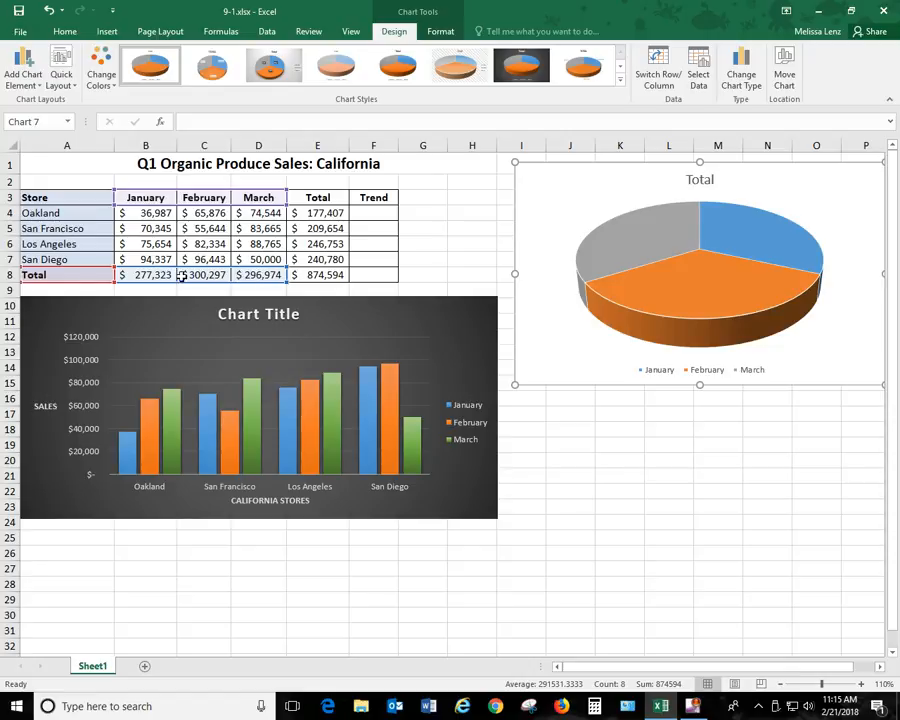
mouse_move(652, 238)
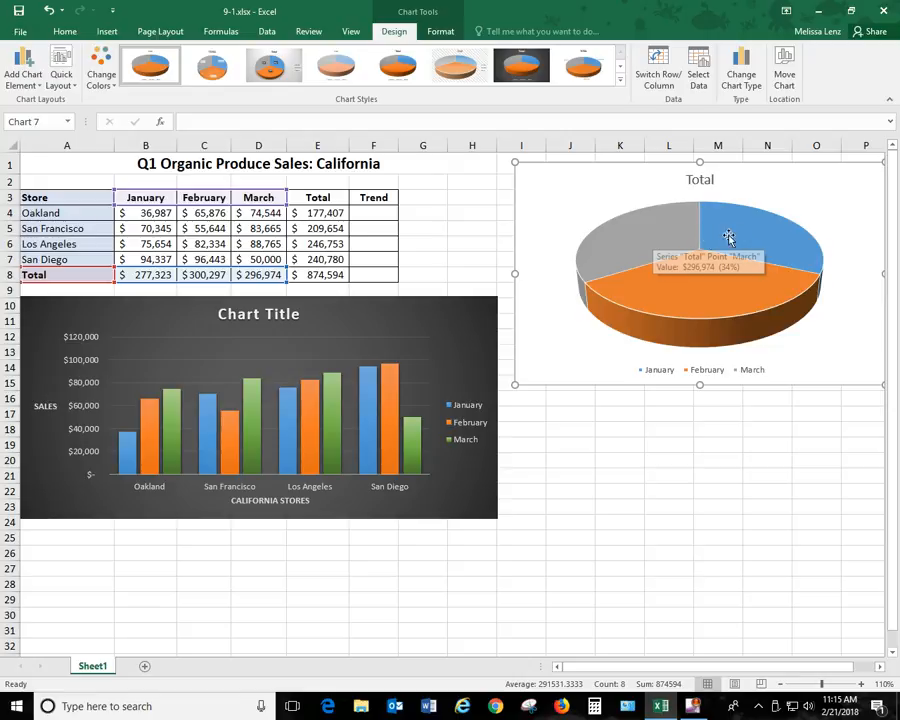
mouse_move(741, 235)
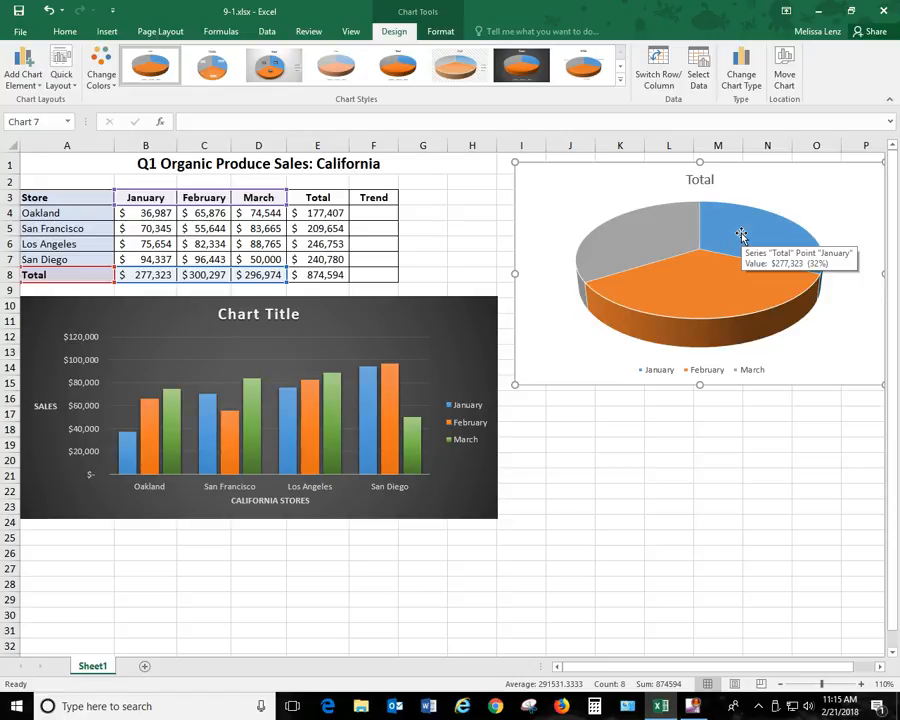
mouse_move(701, 304)
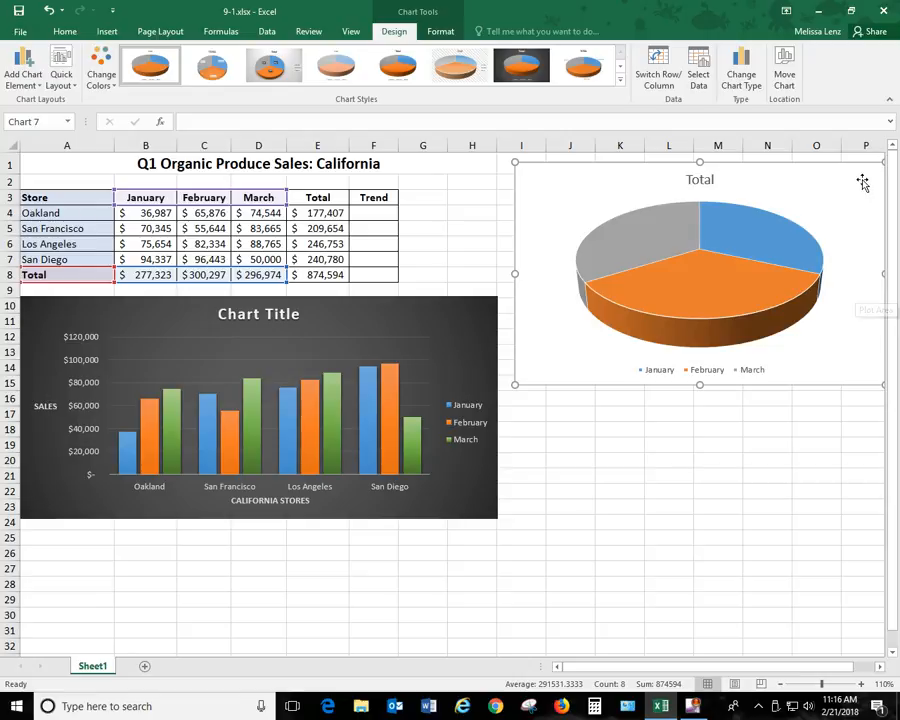
left_click_drag(860, 175, 813, 179)
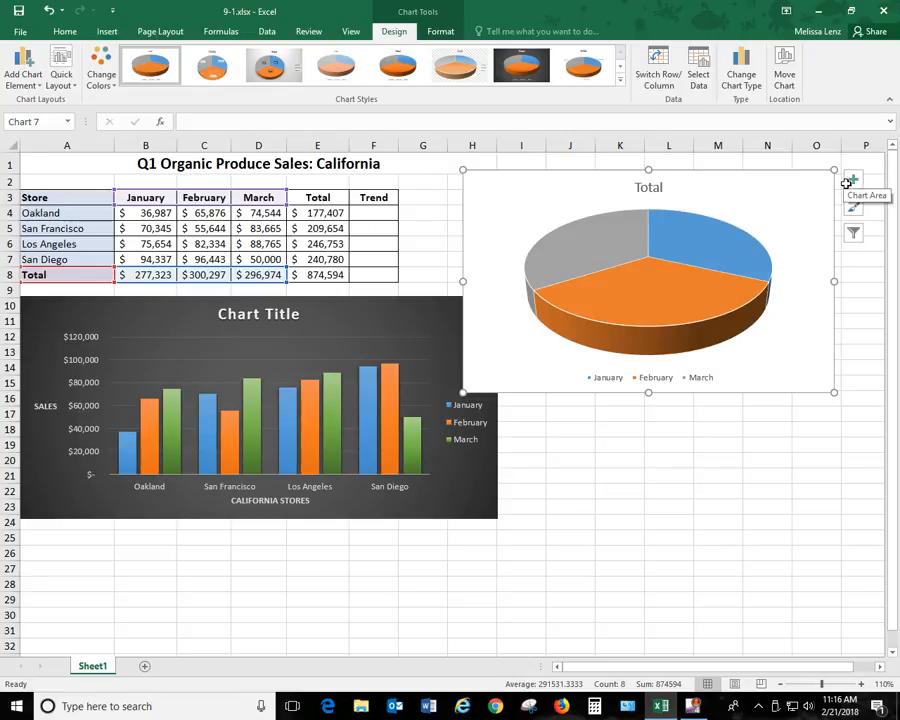
Add data labels to the pie slices through the additional label options, showing values at the Best Fit position.
left_click(854, 183)
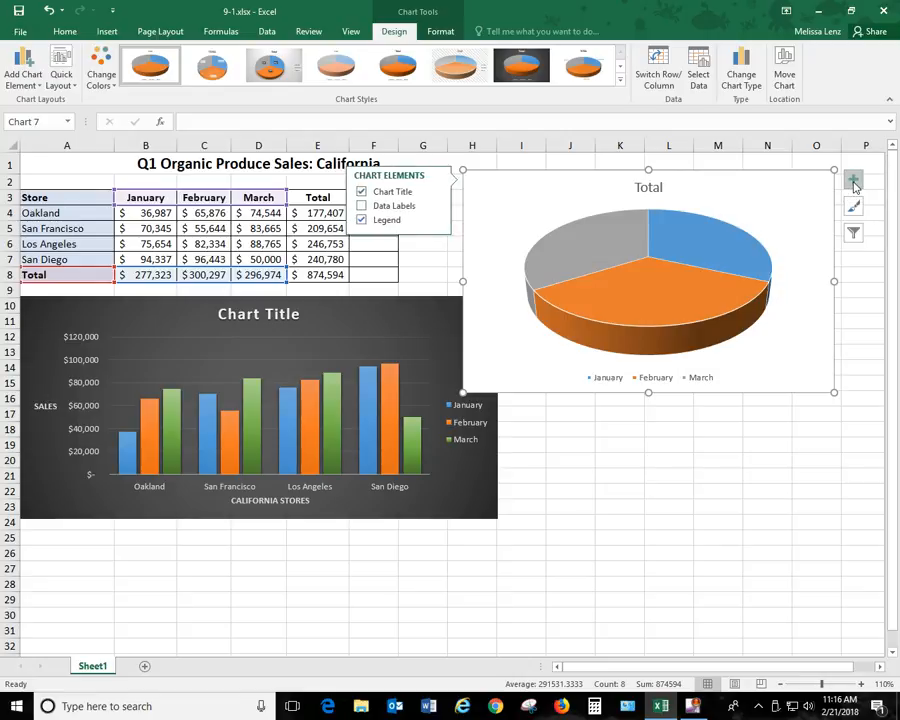
left_click(435, 205)
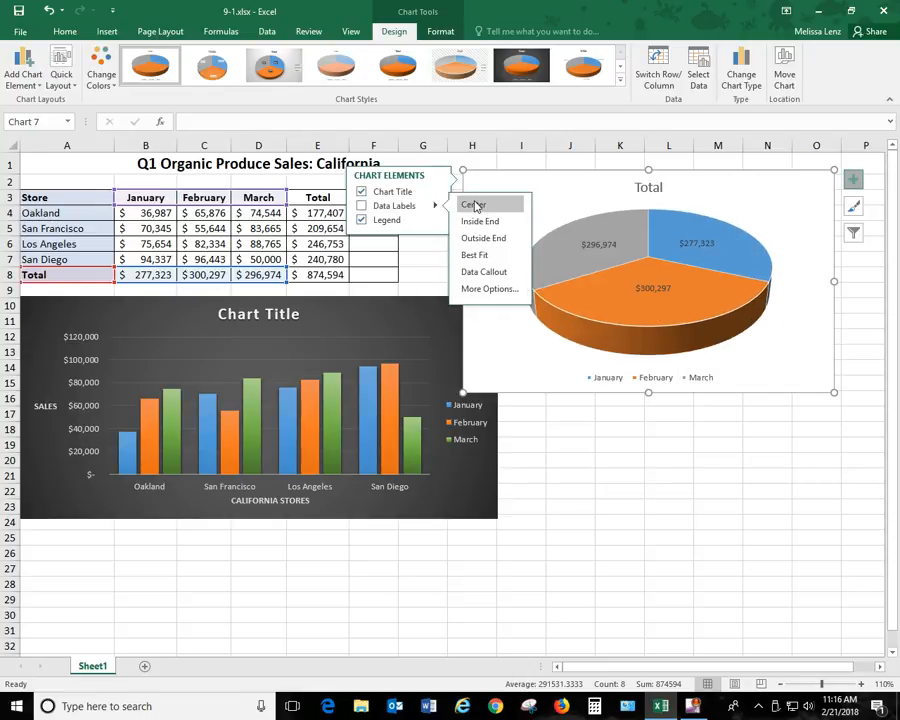
left_click(490, 289)
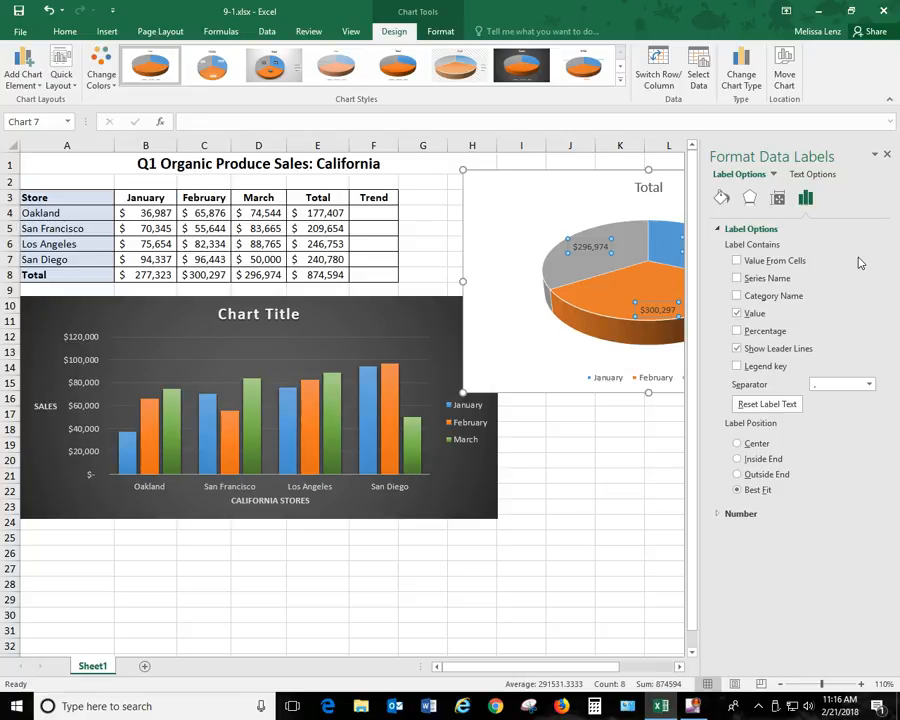
left_click(886, 154)
Delete individual data labels from the pie slices, and undo the changes back to the pie chart without labels.
left_click(704, 250)
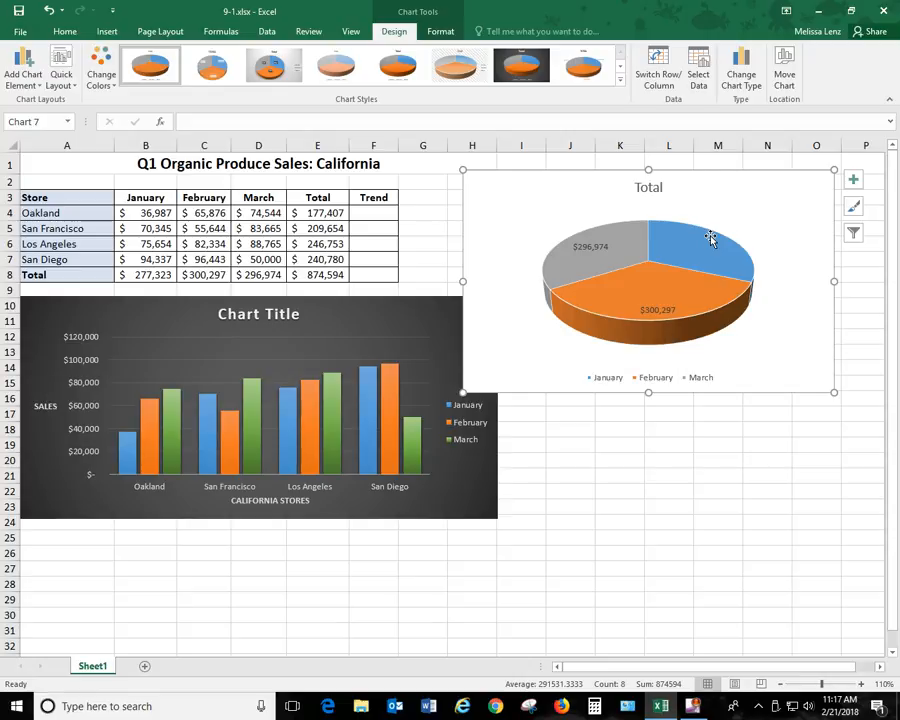
left_click(591, 246)
key("Delete")
left_click(657, 311)
left_click(48, 12)
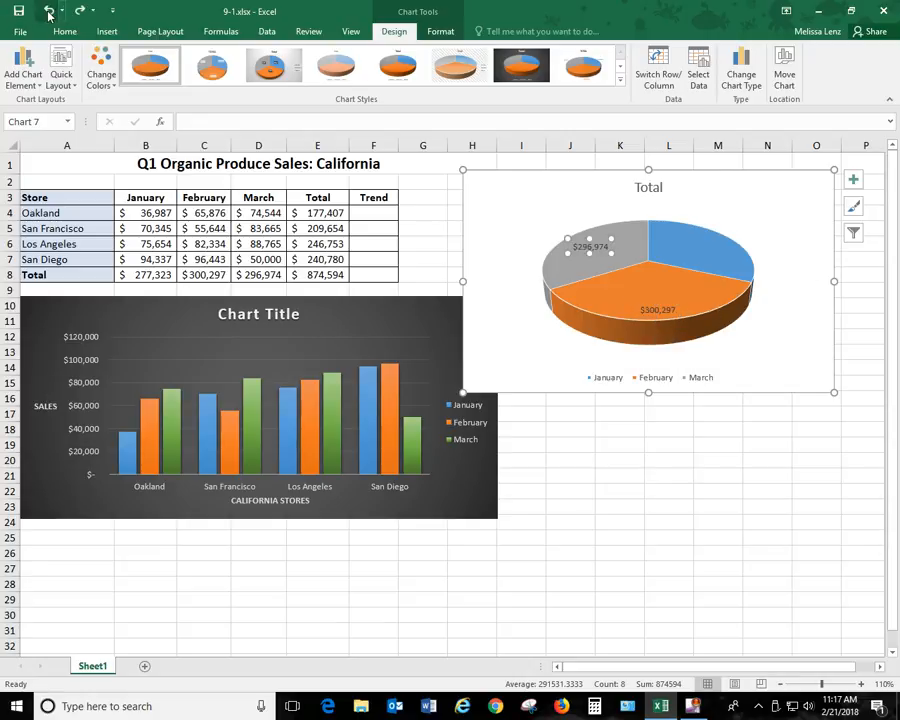
left_click(48, 12)
left_click(48, 12)
left_click(48, 12)
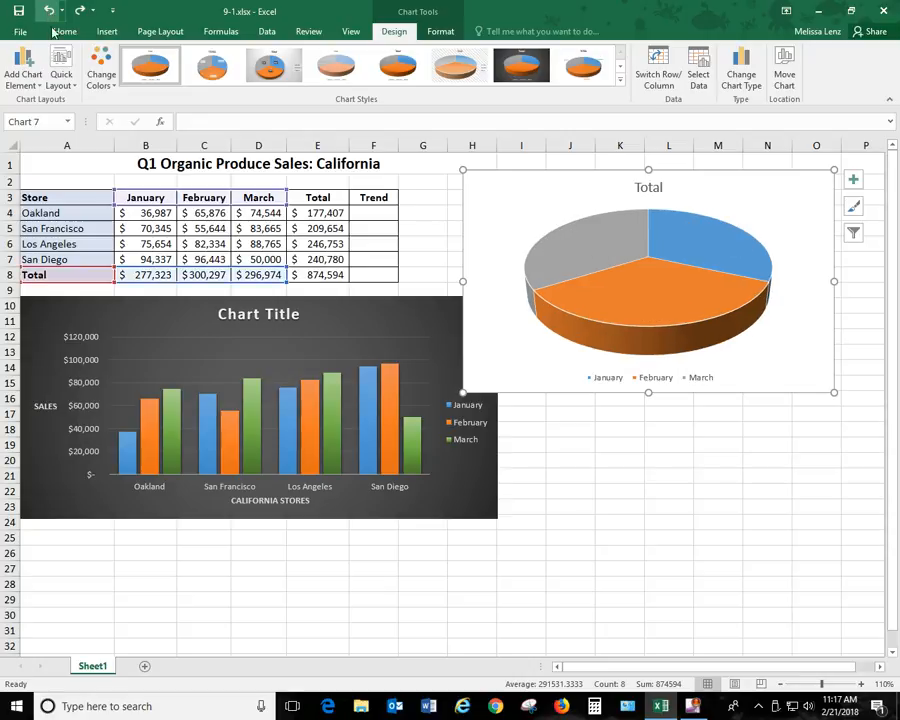
Change San Diego's March sales in cell D7 to 103445.
left_click(264, 259)
type("103,445")
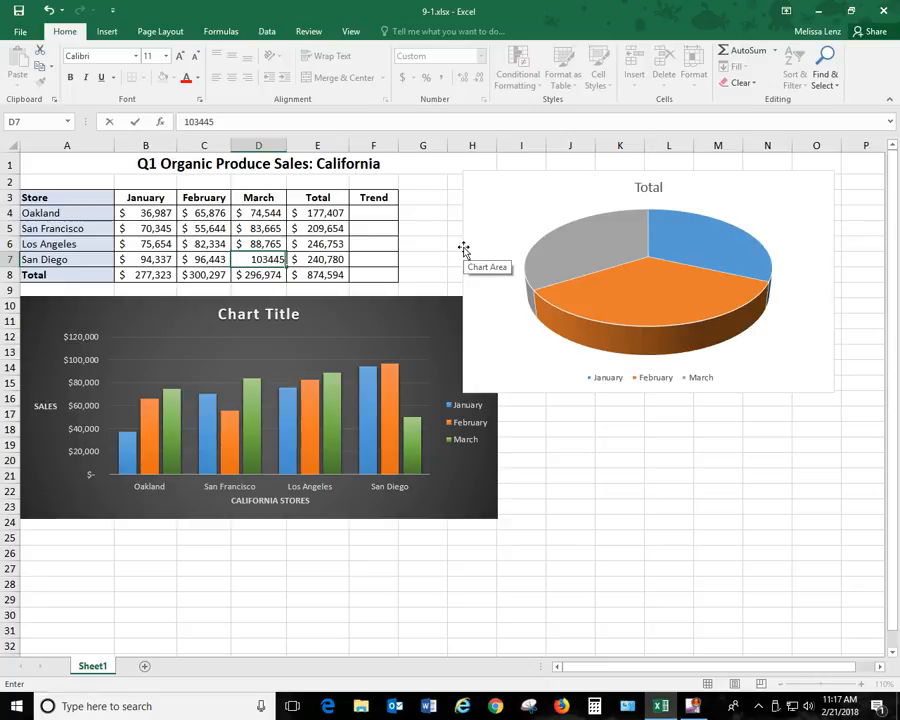
key("Return")
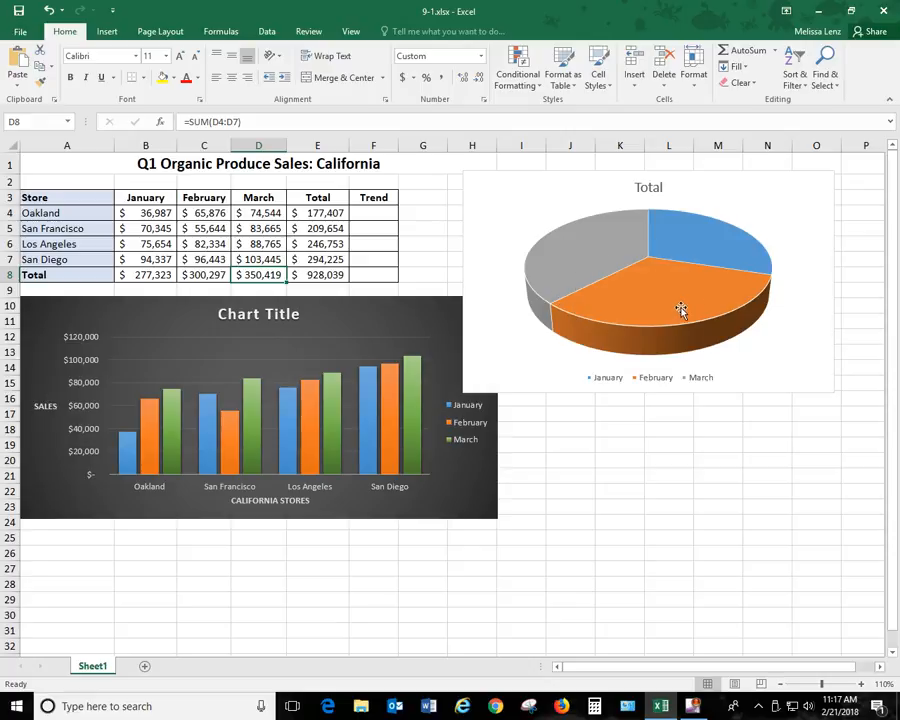
Set the pie chart's legend position to Right, and stretch and shift the legend up to the chart's upper corner.
mouse_move(680, 311)
left_click(647, 187)
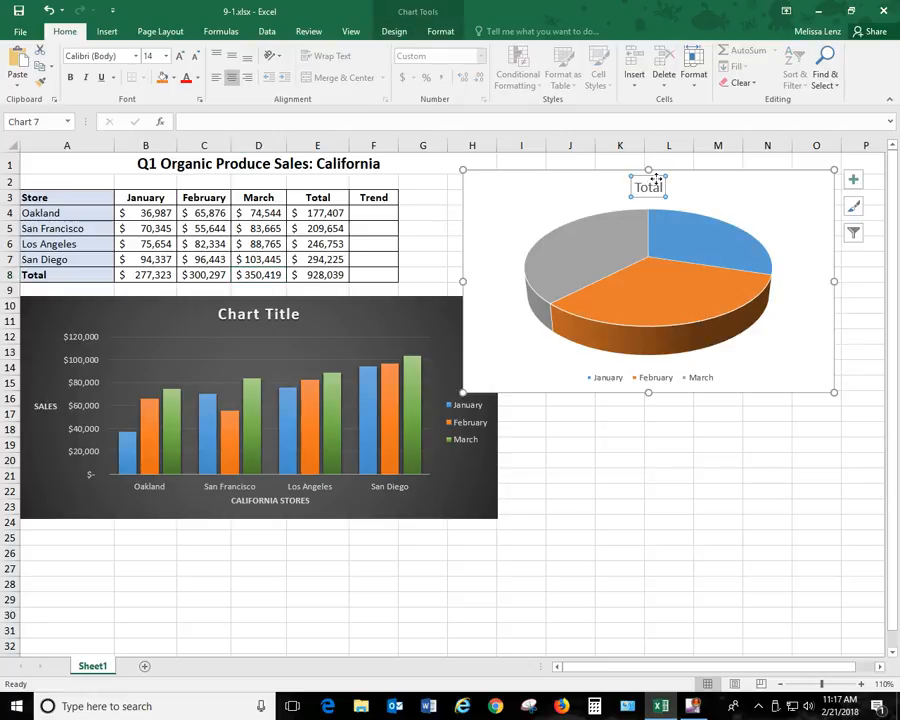
left_click(622, 380)
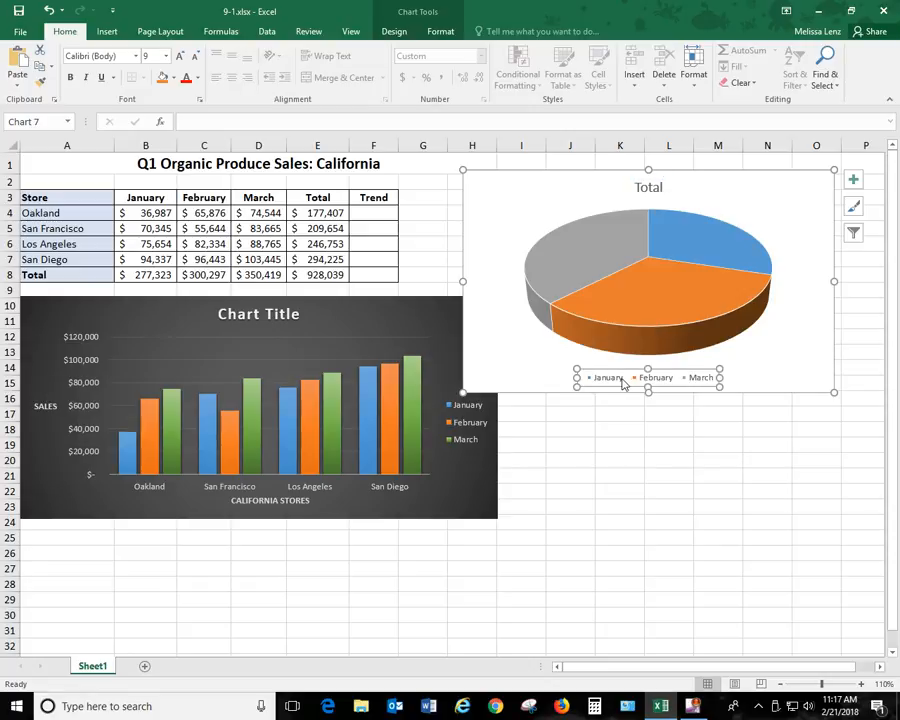
right_click(622, 382)
left_click(665, 493)
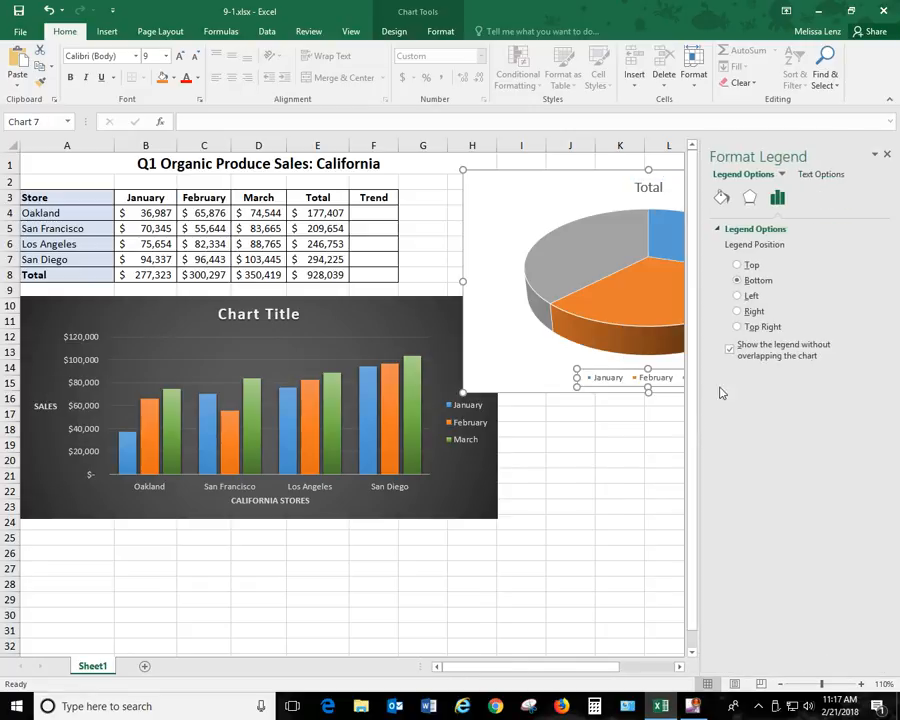
left_click(754, 313)
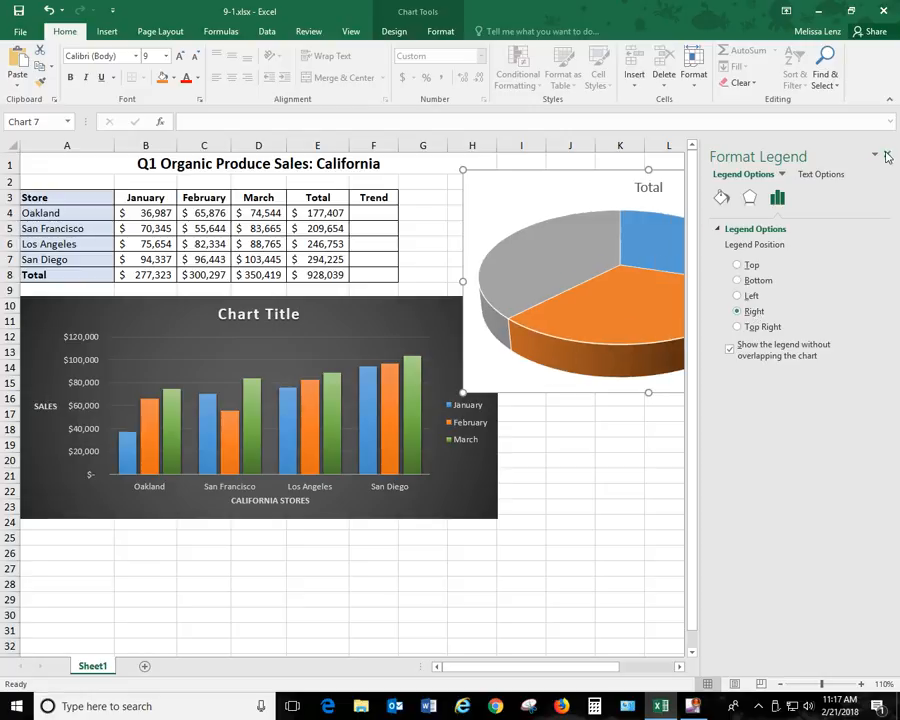
left_click(885, 157)
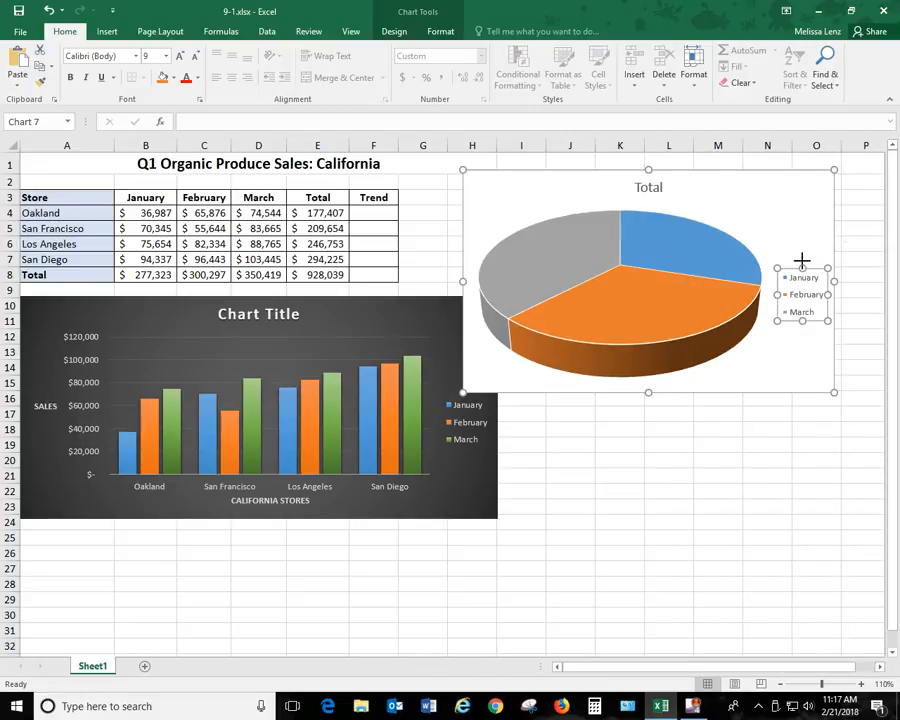
left_click_drag(802, 268, 802, 216)
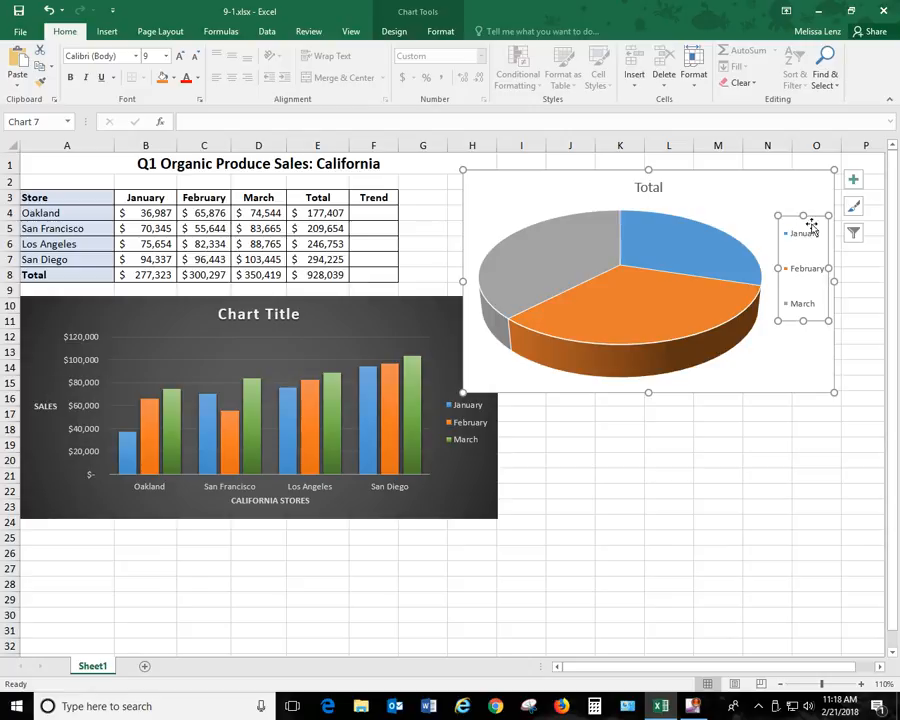
left_click_drag(804, 213, 802, 182)
Pull the March slice away from the rest of the pie by increasing its point explosion.
mouse_move(570, 348)
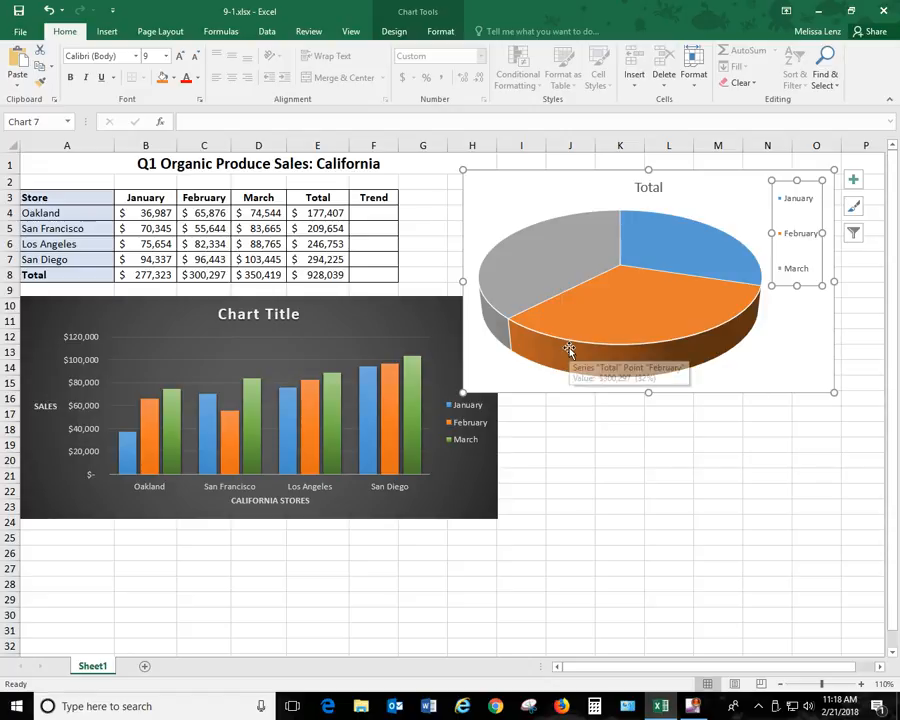
left_click(567, 254)
double_click(567, 254)
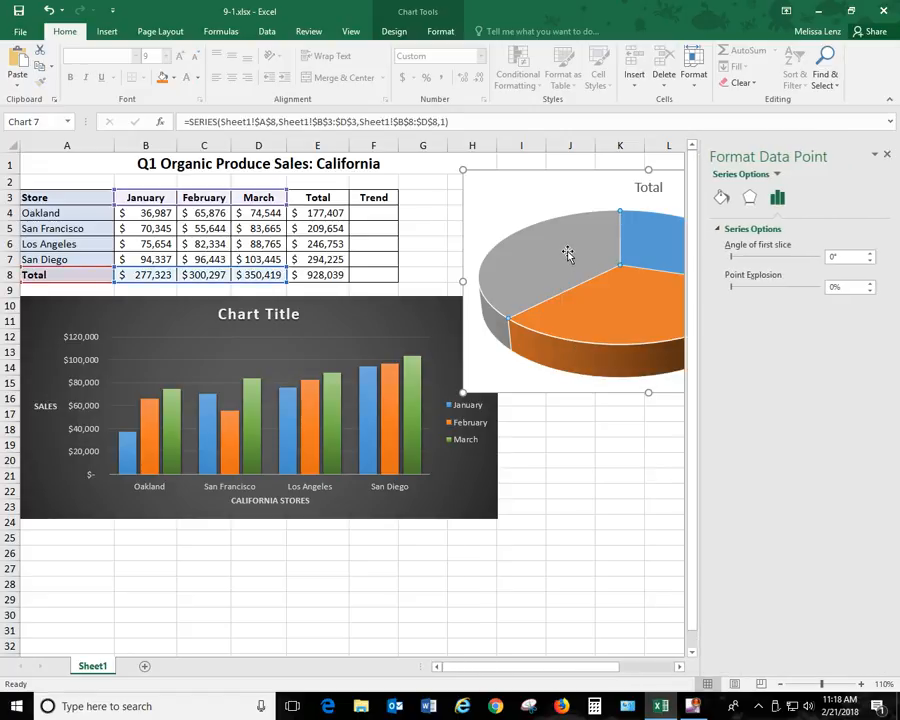
mouse_move(519, 311)
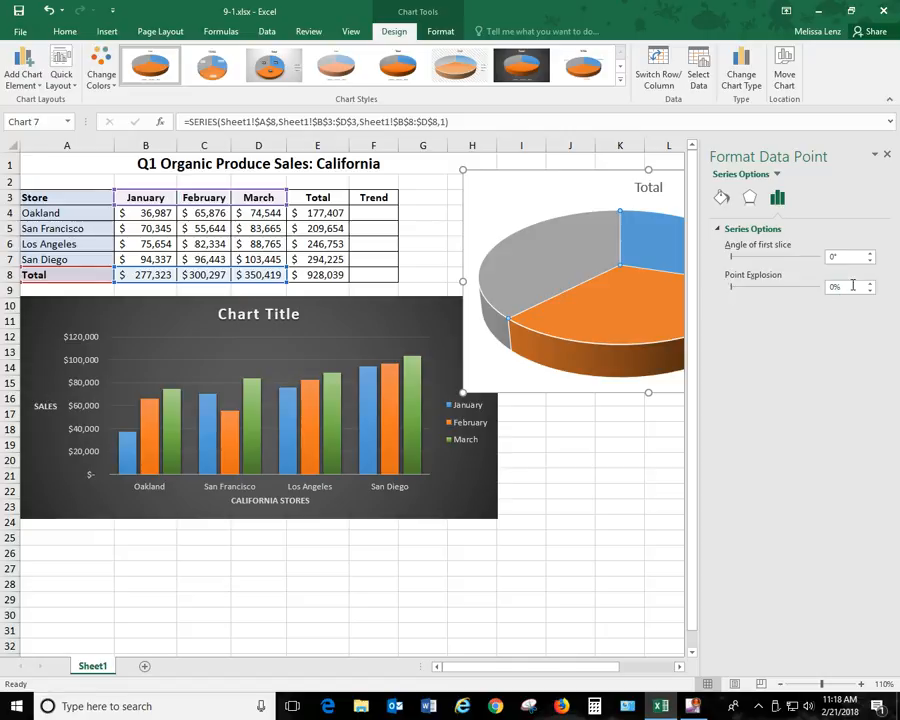
left_click_drag(839, 286, 818, 290)
key("Return")
left_click(601, 190)
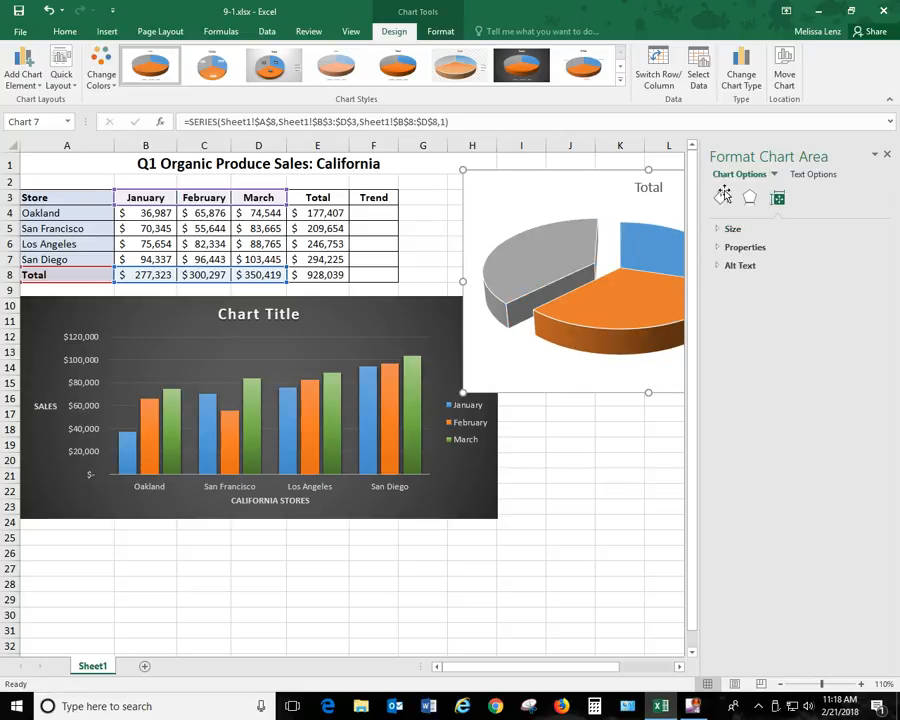
left_click(887, 157)
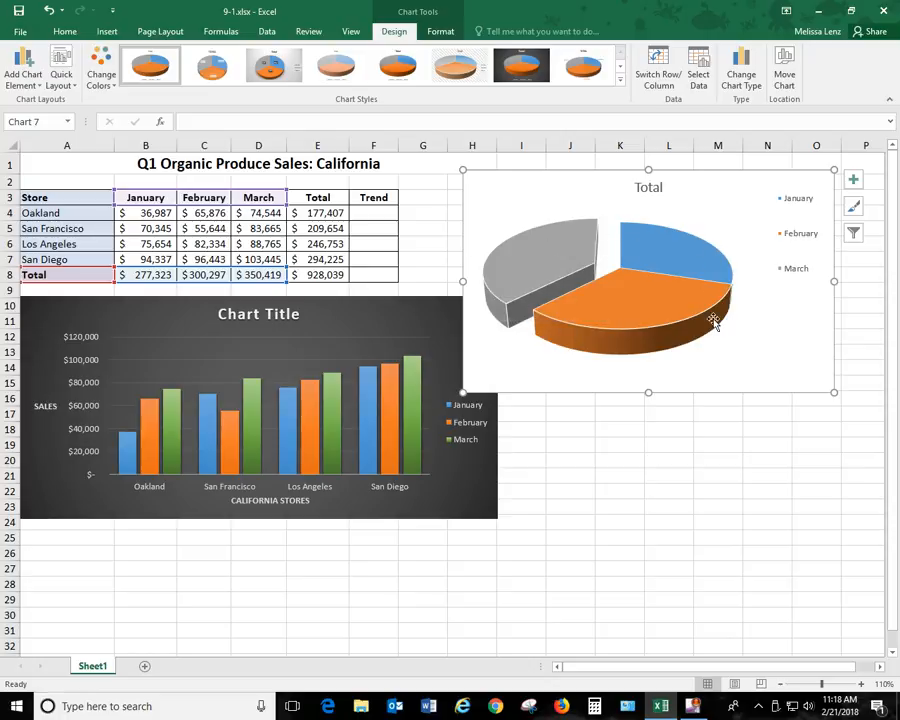
Apply the Layout 2 quick layout to the pie chart.
mouse_move(629, 332)
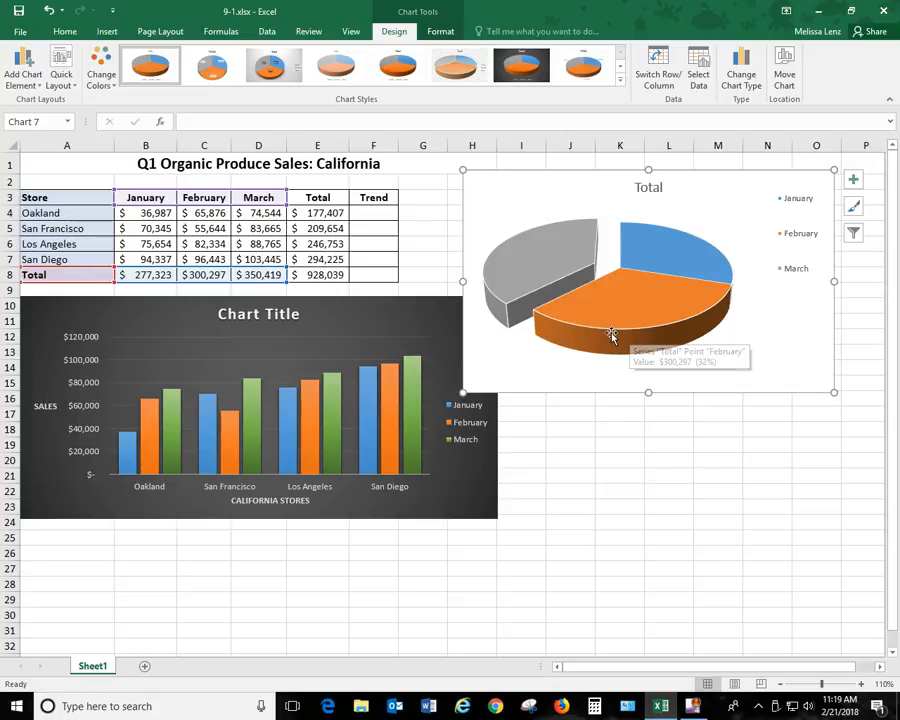
left_click(61, 78)
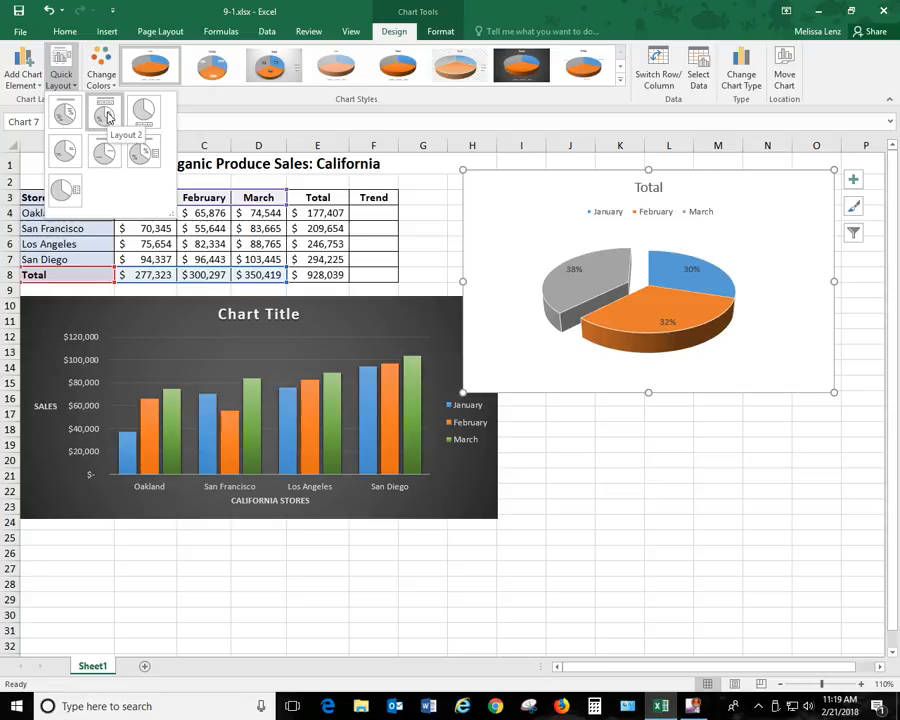
left_click(105, 116)
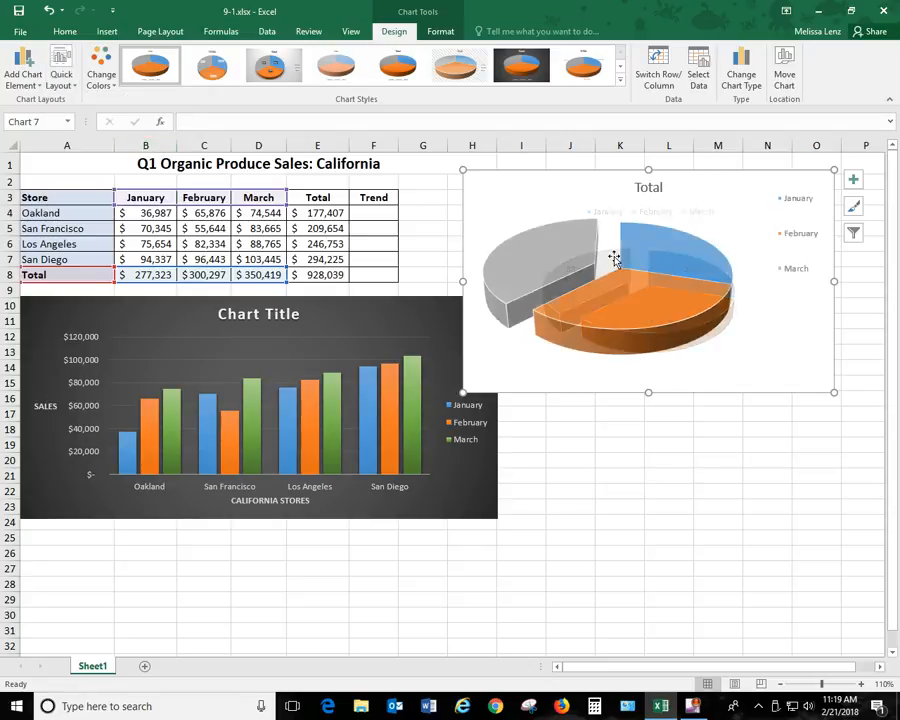
Set the monthly pie chart's legend position to Right and move the chart up to row 1, starting at column I.
left_click(690, 213)
right_click(679, 211)
key("Escape")
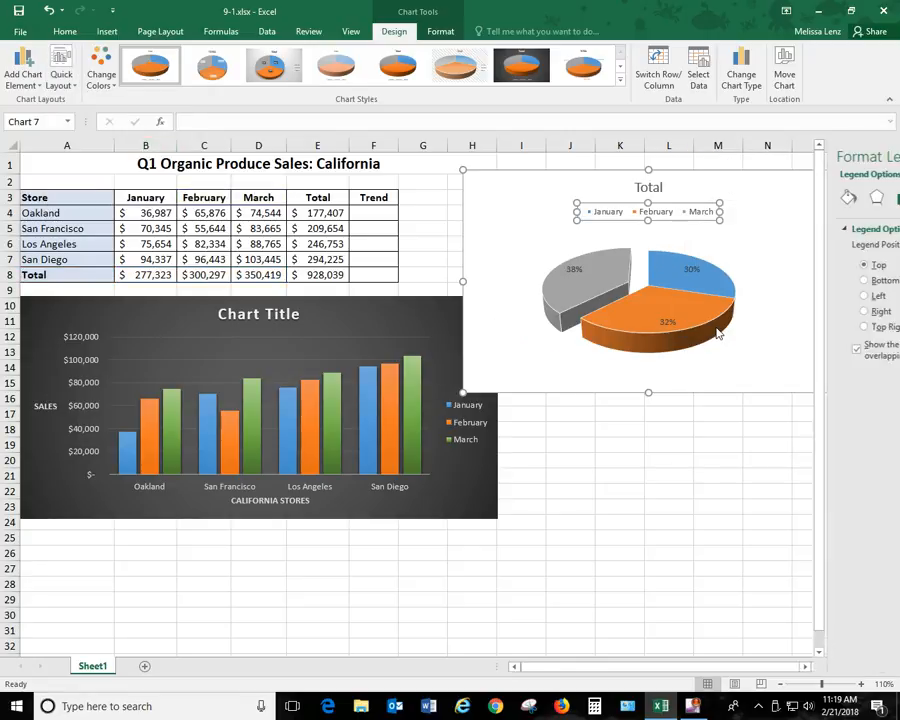
left_click(740, 311)
left_click(618, 393)
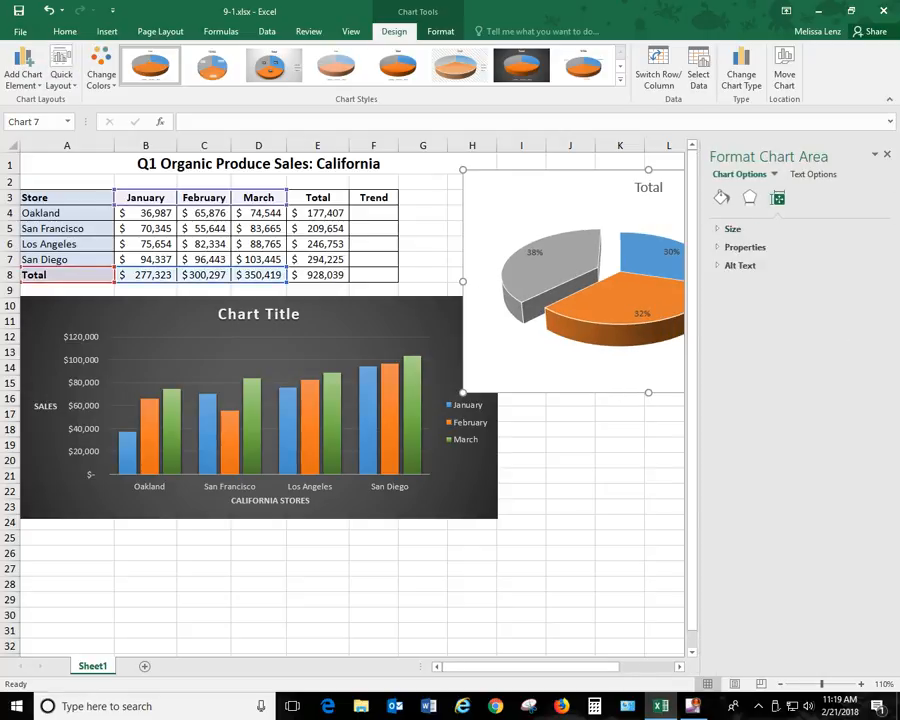
left_click(886, 154)
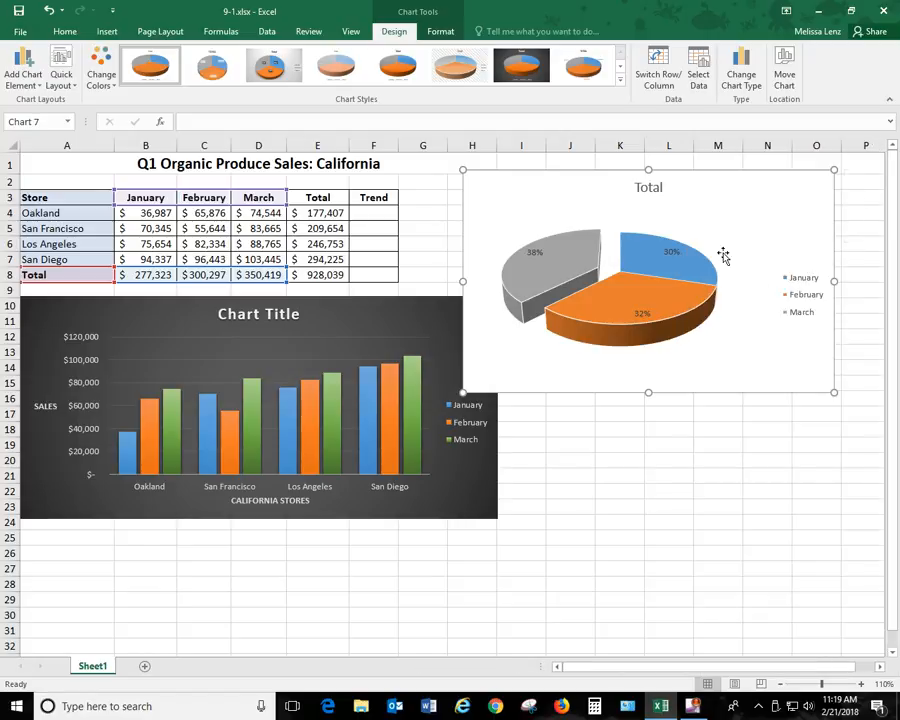
left_click_drag(806, 191, 844, 170)
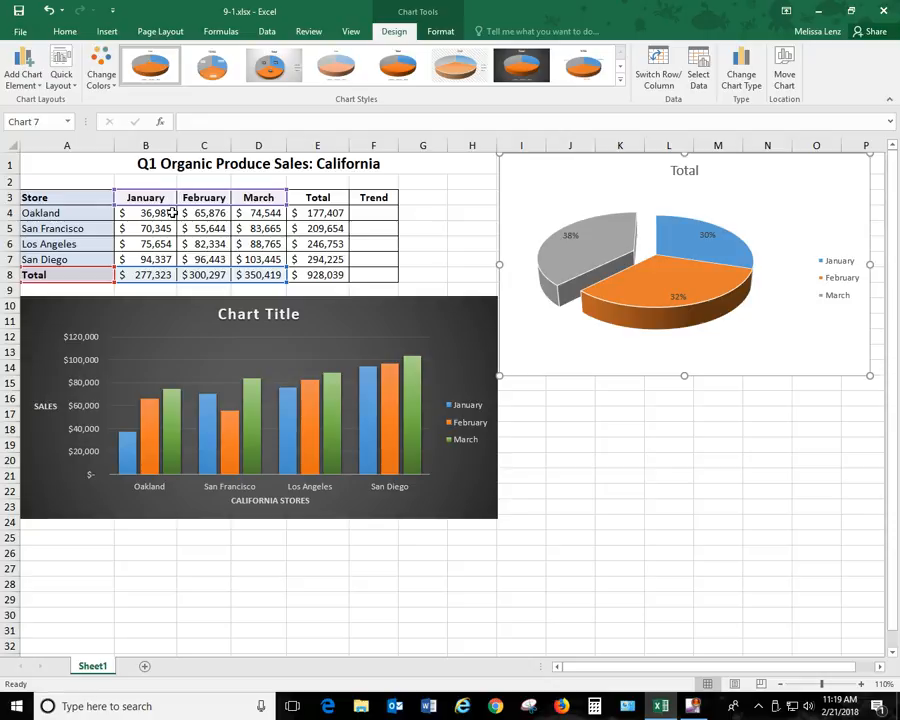
Insert a 3-D pie chart from the store names in A3:A7 and the totals in E3:E7.
left_click(41, 212)
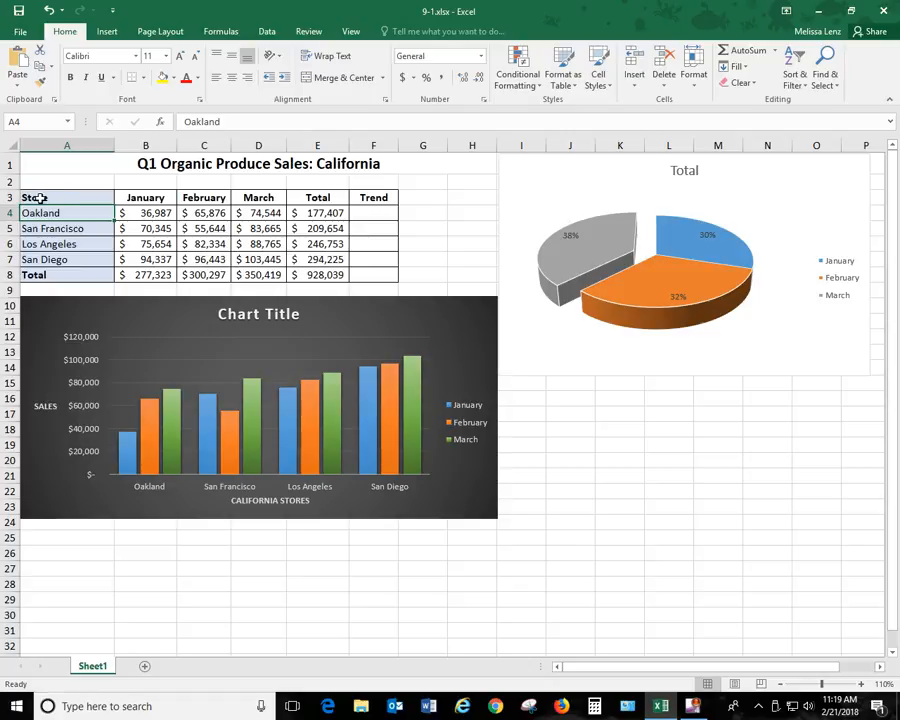
left_click(57, 197)
left_click_drag(62, 197, 67, 259)
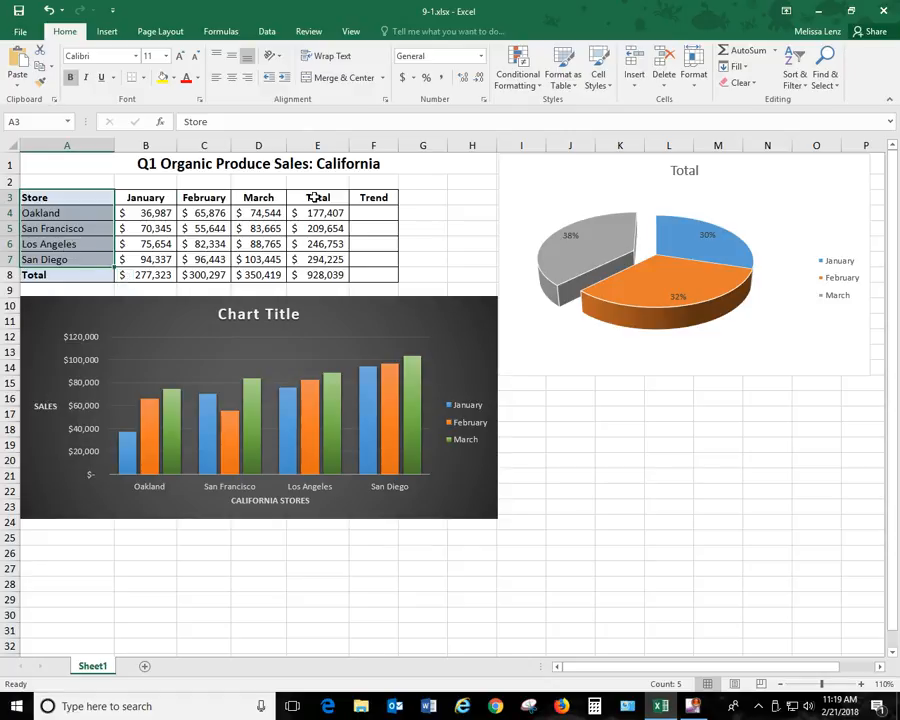
left_click_drag(315, 197, 297, 261)
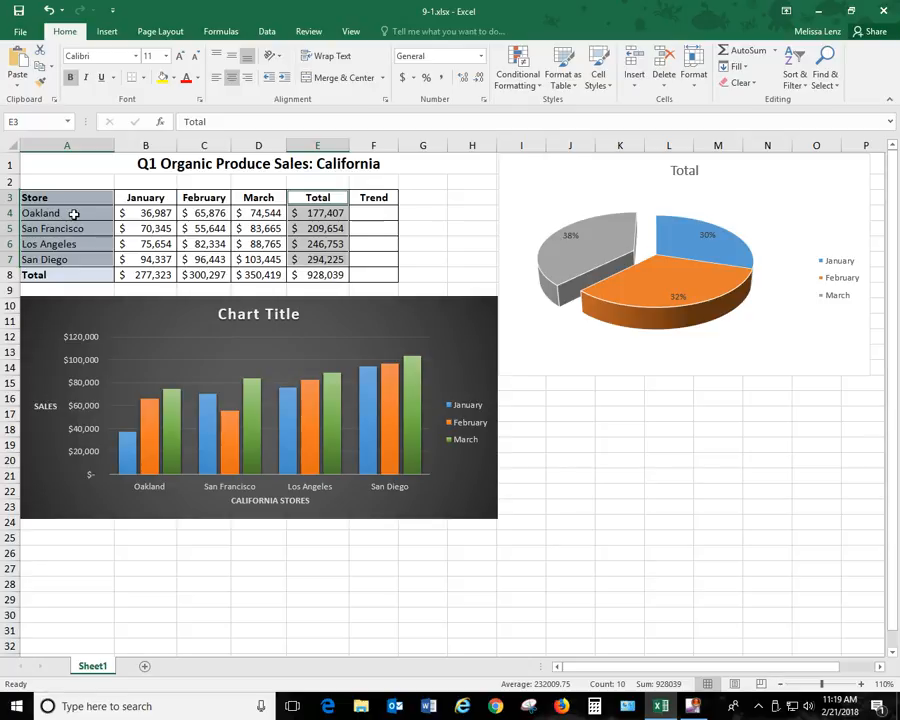
left_click(106, 31)
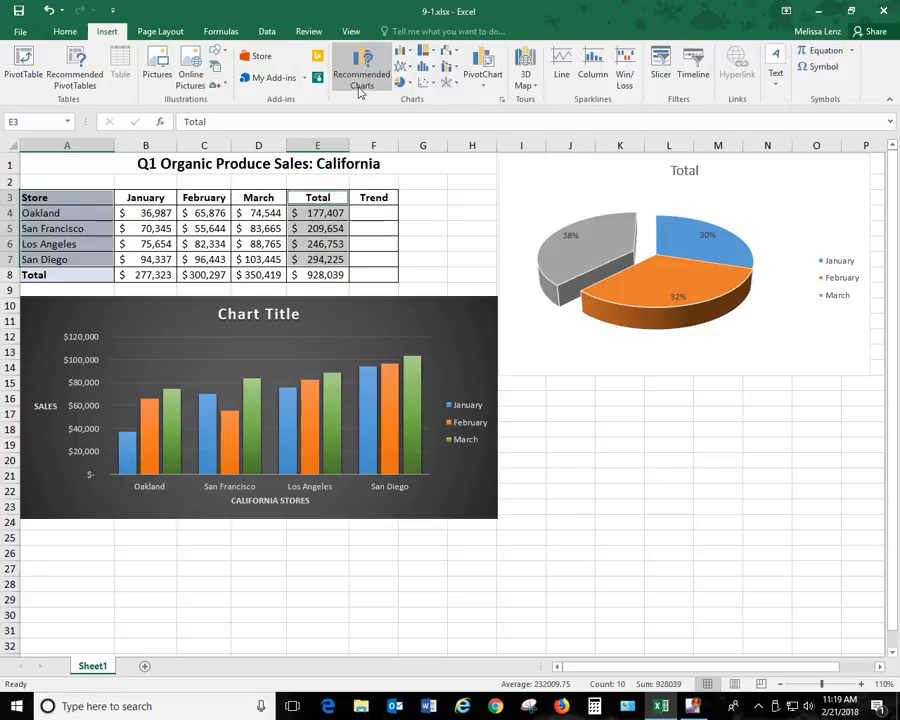
left_click(401, 82)
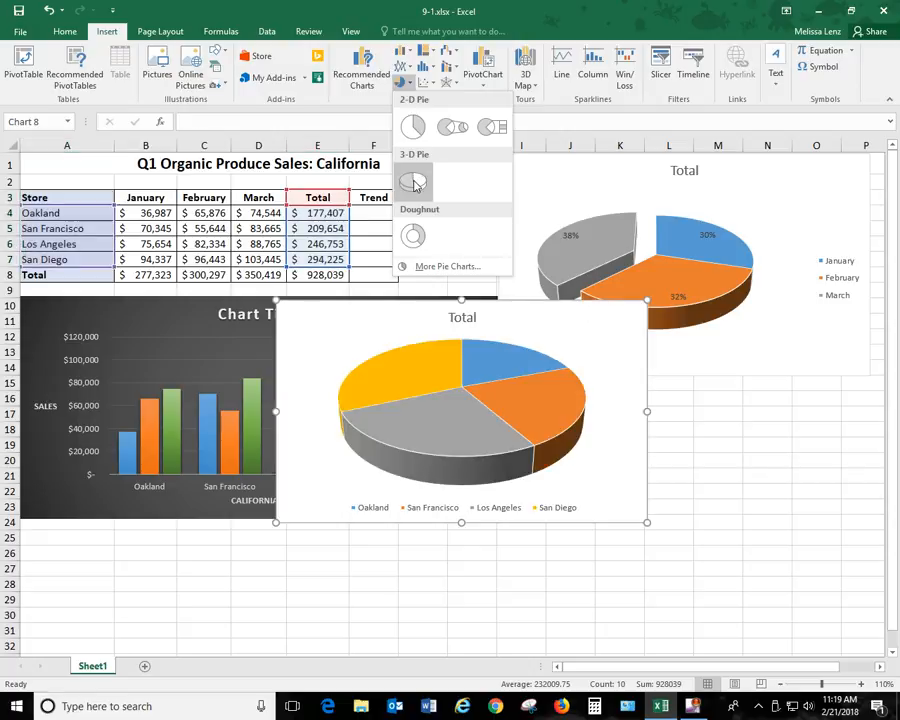
left_click(415, 183)
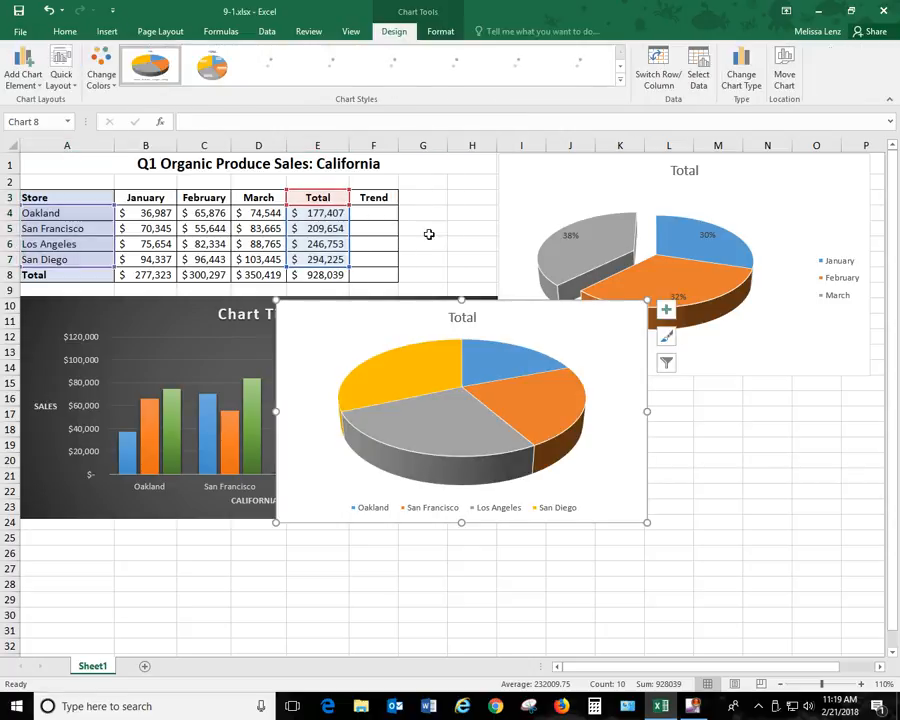
Change the new pie chart's title to California Store Totals.
double_click(462, 317)
left_click(462, 317)
double_click(462, 318)
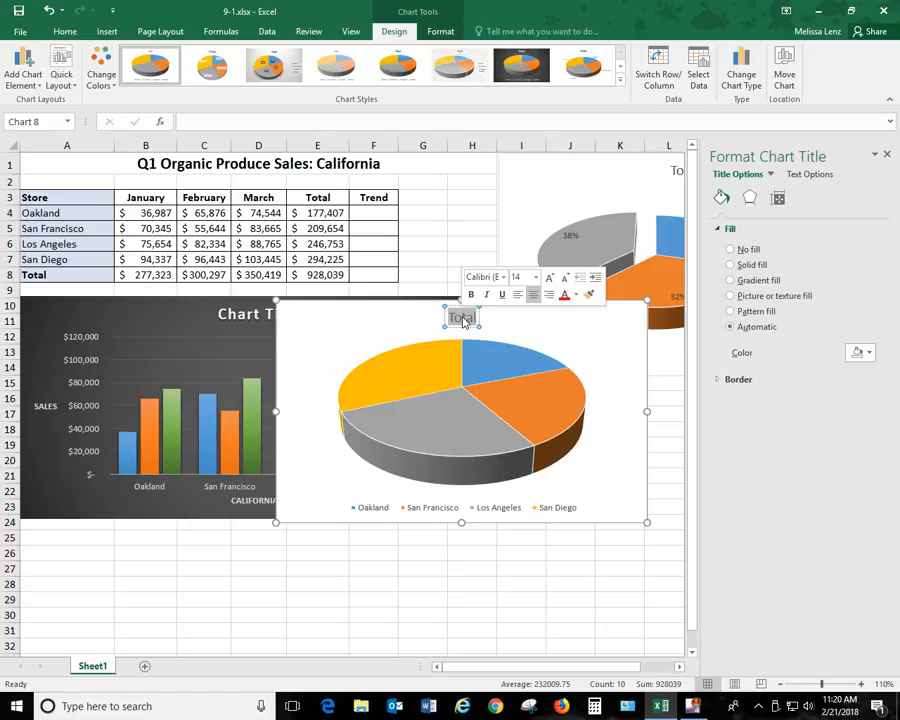
type("Store total")
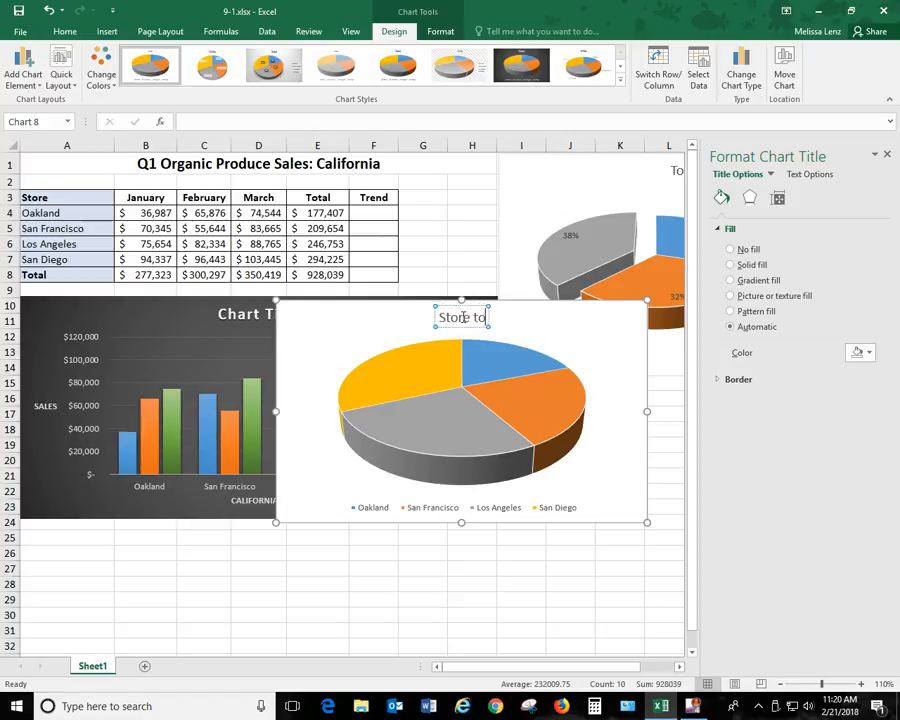
key("BackSpace")
key("BackSpace")
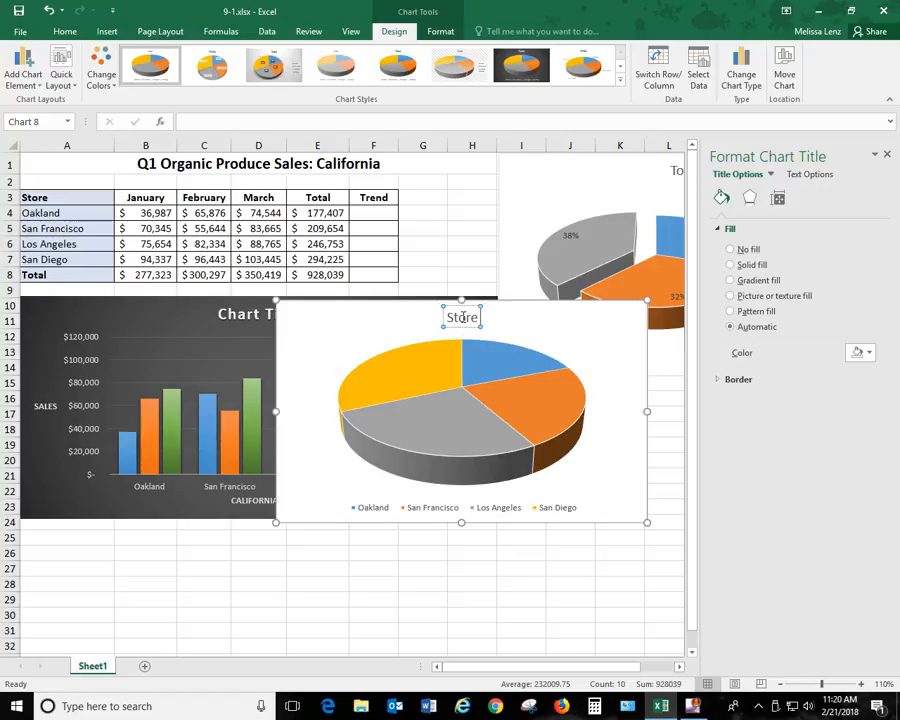
key("BackSpace")
key("BackSpace")
key("BackSpace")
key("BackSpace")
key("BackSpace")
type("Ca")
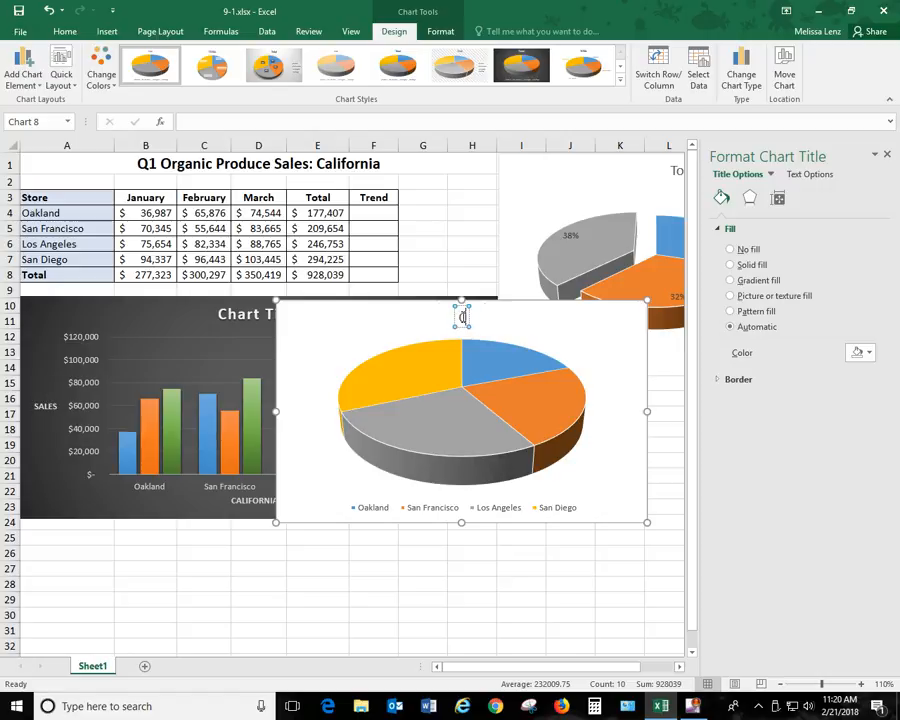
type("lifornia")
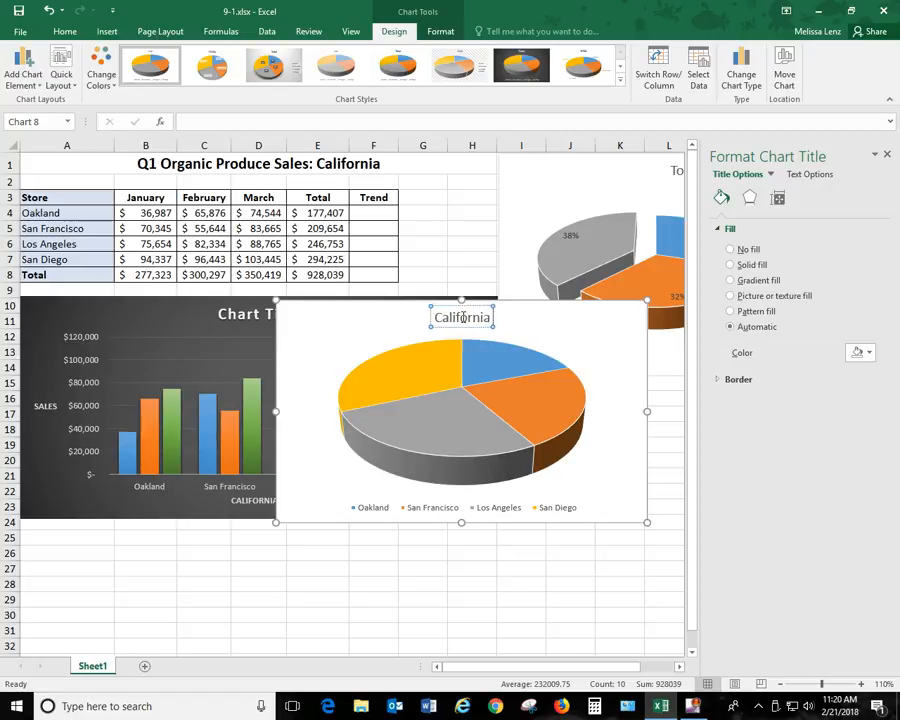
type(" Store Totals")
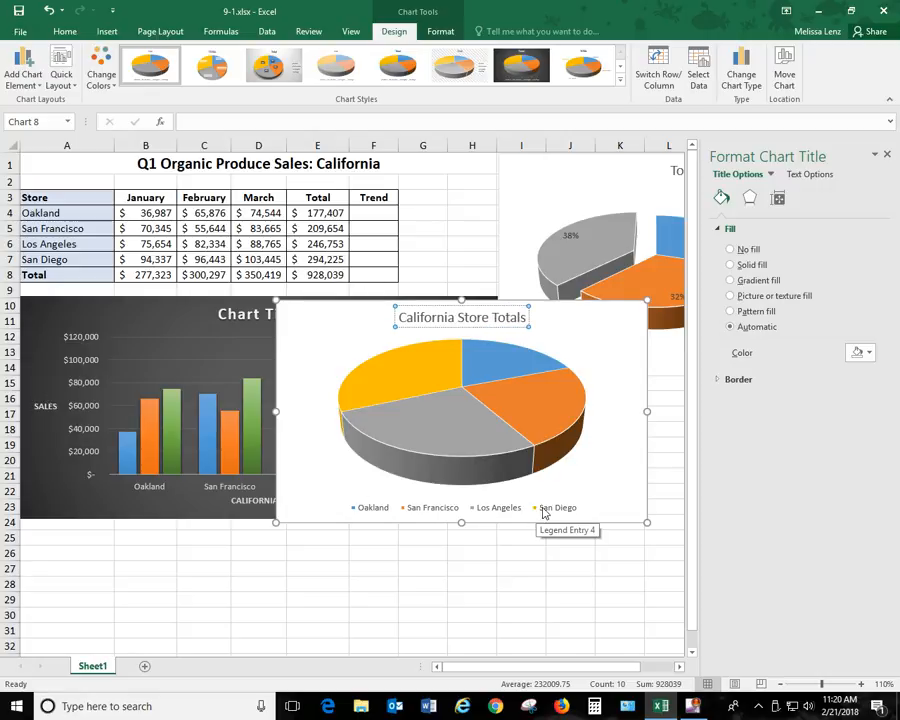
left_click(446, 365)
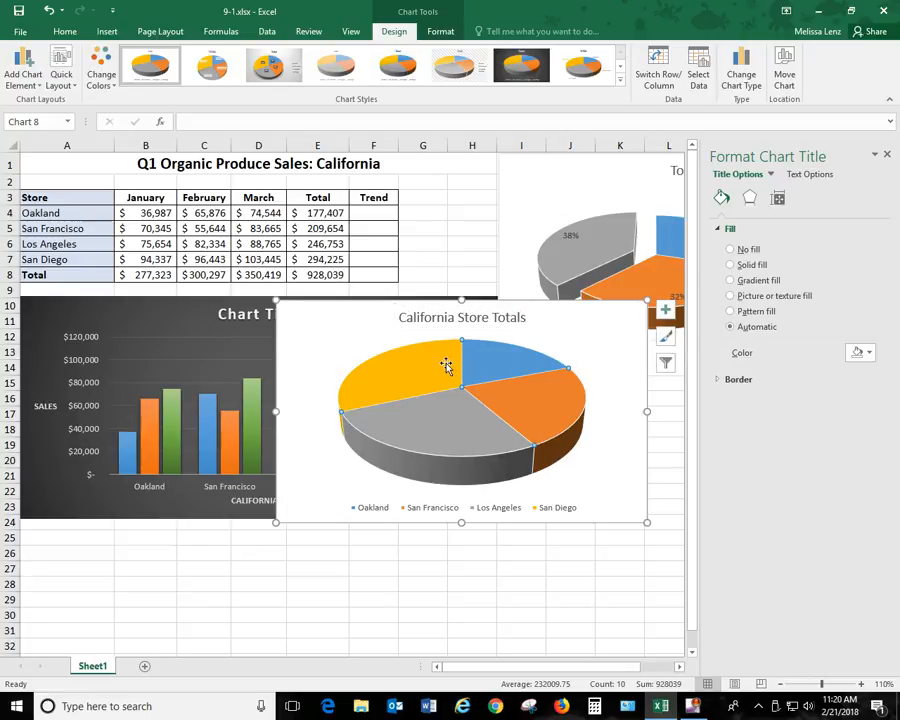
left_click(508, 364)
left_click(527, 411)
left_click(464, 434)
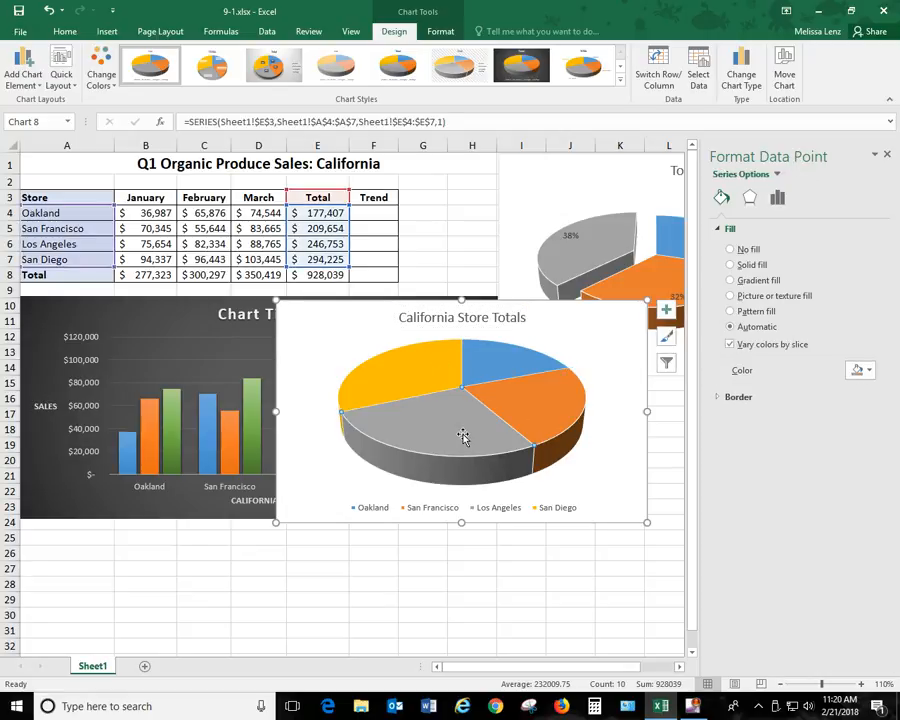
Close the formatting pane and apply the ninth chart style, with bold title and white percentage labels, to the store totals pie.
left_click(886, 154)
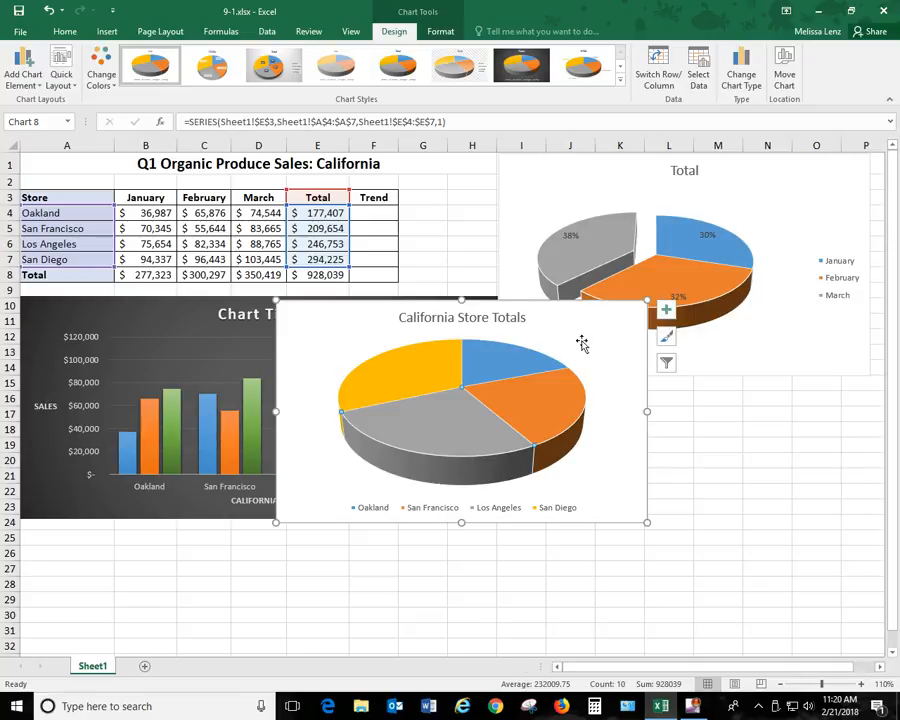
left_click(266, 66)
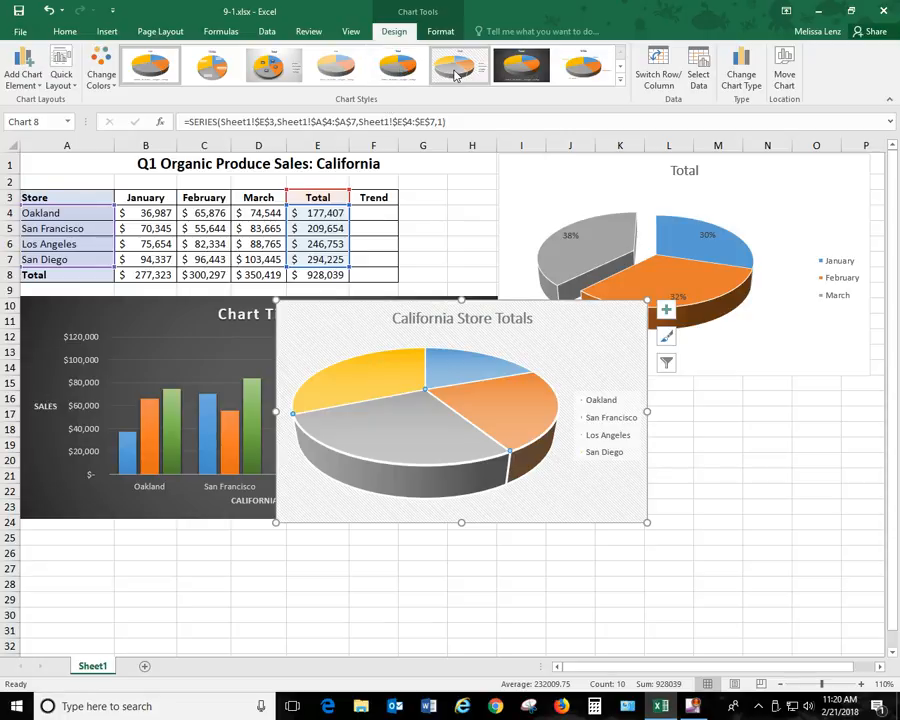
left_click(620, 78)
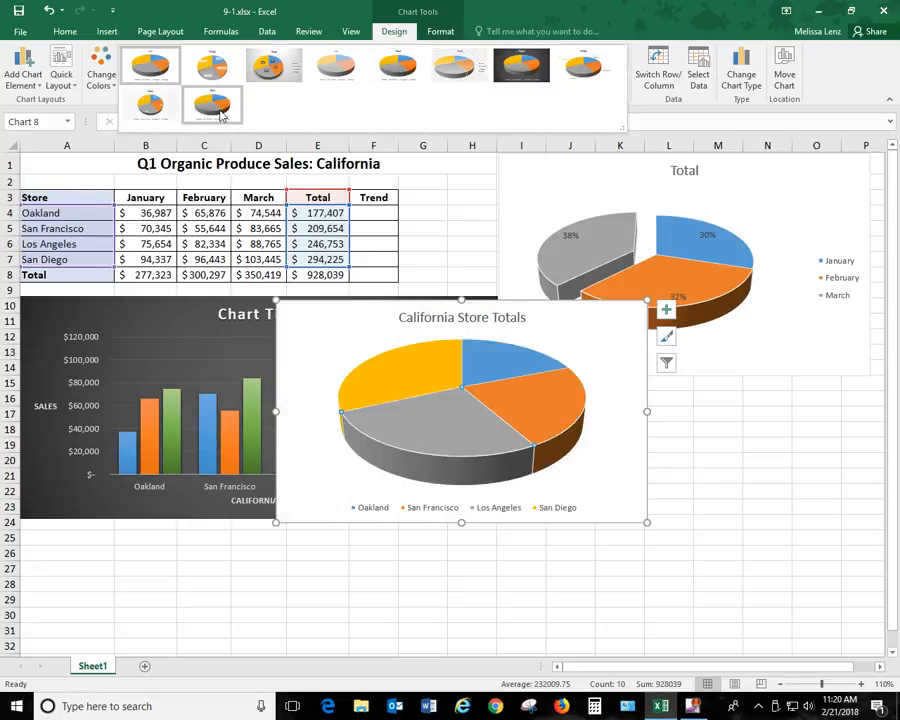
left_click(146, 113)
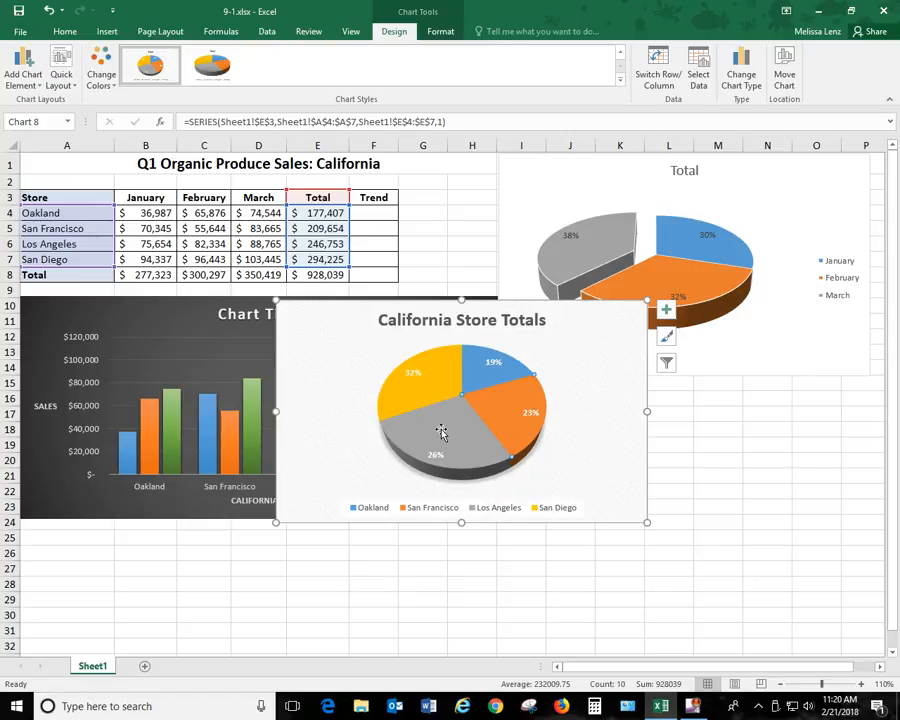
Open the chart area's 3-D Rotation settings for the California Store Totals pie chart.
left_click(358, 358)
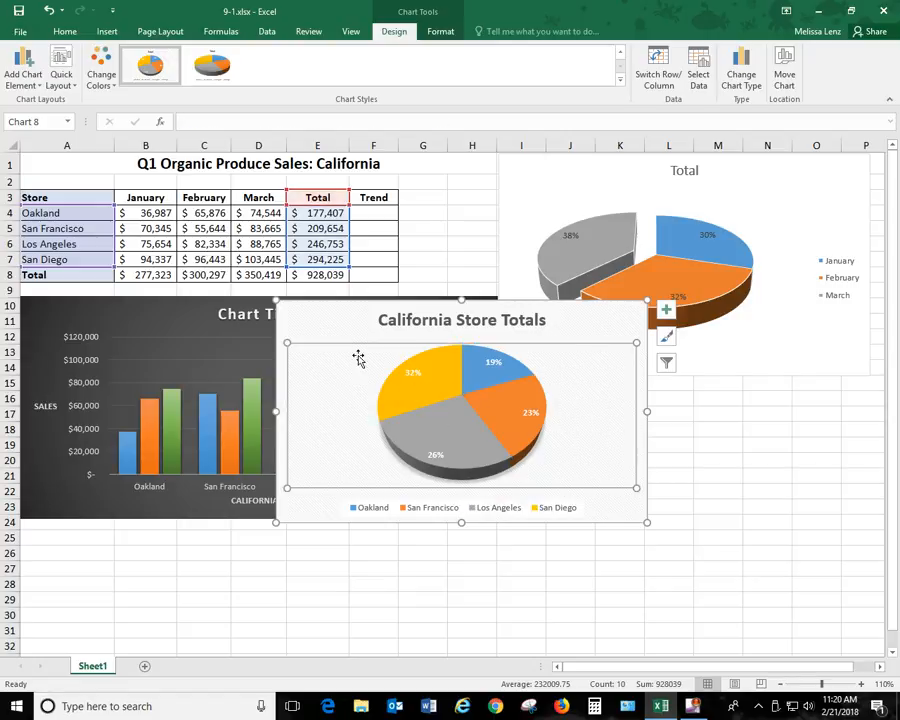
right_click(573, 383)
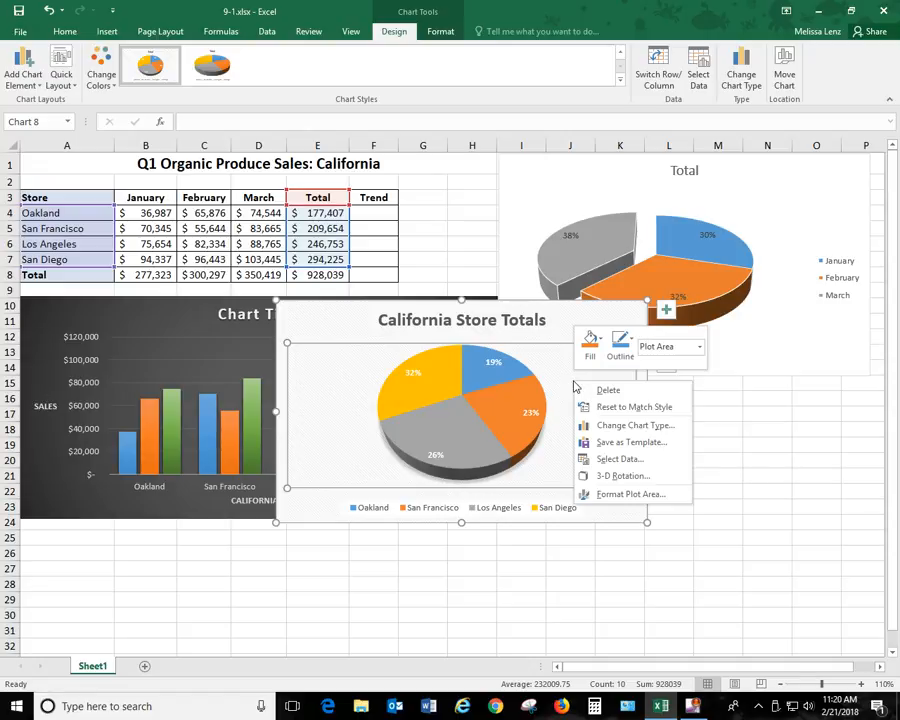
left_click(630, 492)
left_click(788, 175)
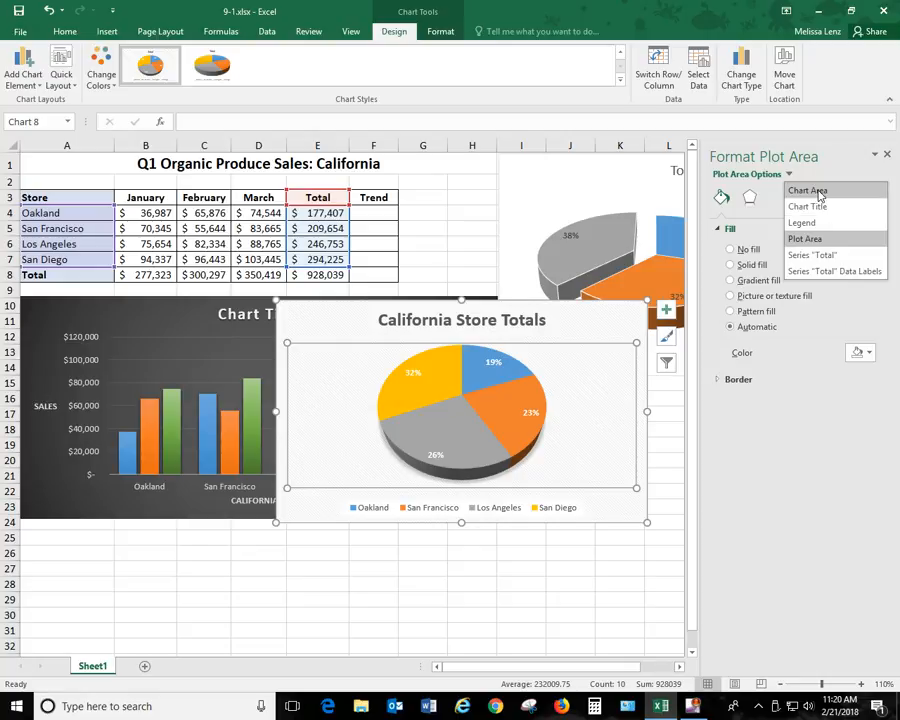
left_click(819, 191)
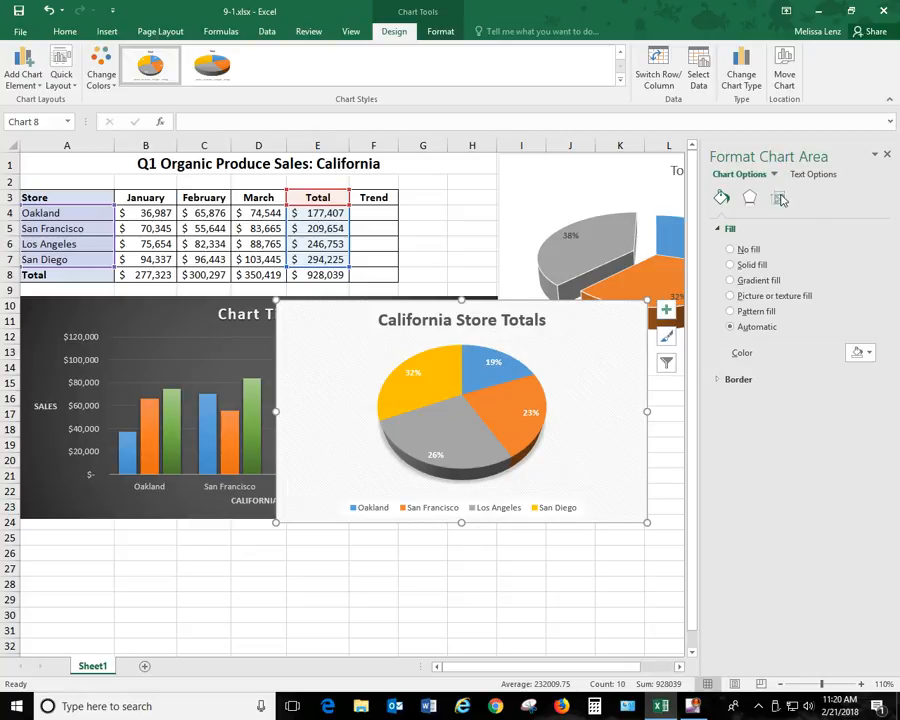
left_click(779, 198)
left_click(749, 199)
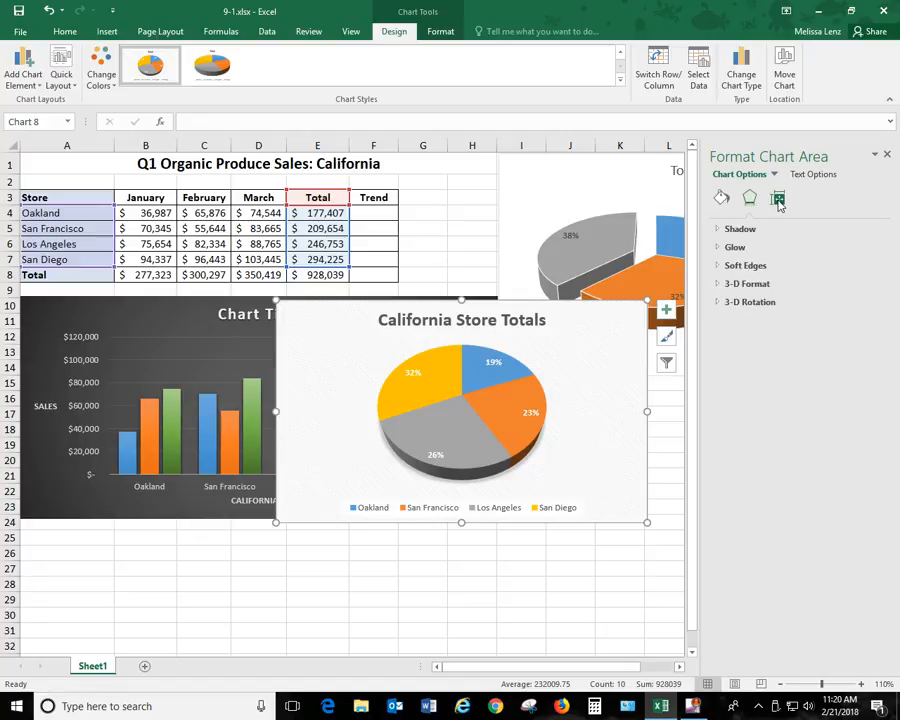
left_click(750, 302)
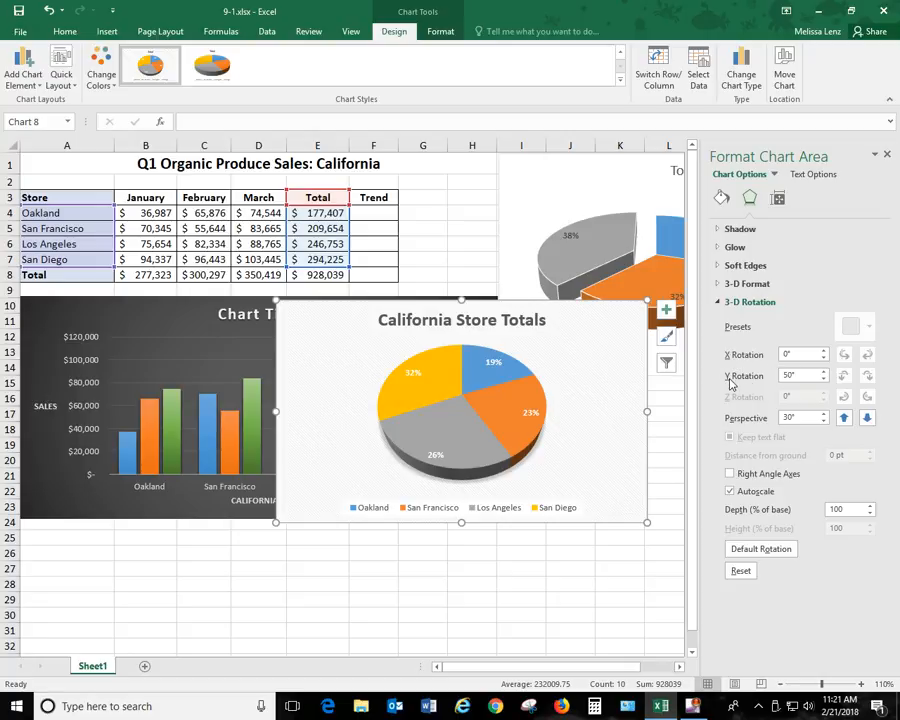
Try a Y rotation of 80° on the California Store Totals pie chart.
left_click(823, 372)
left_click(823, 372)
left_click(823, 372)
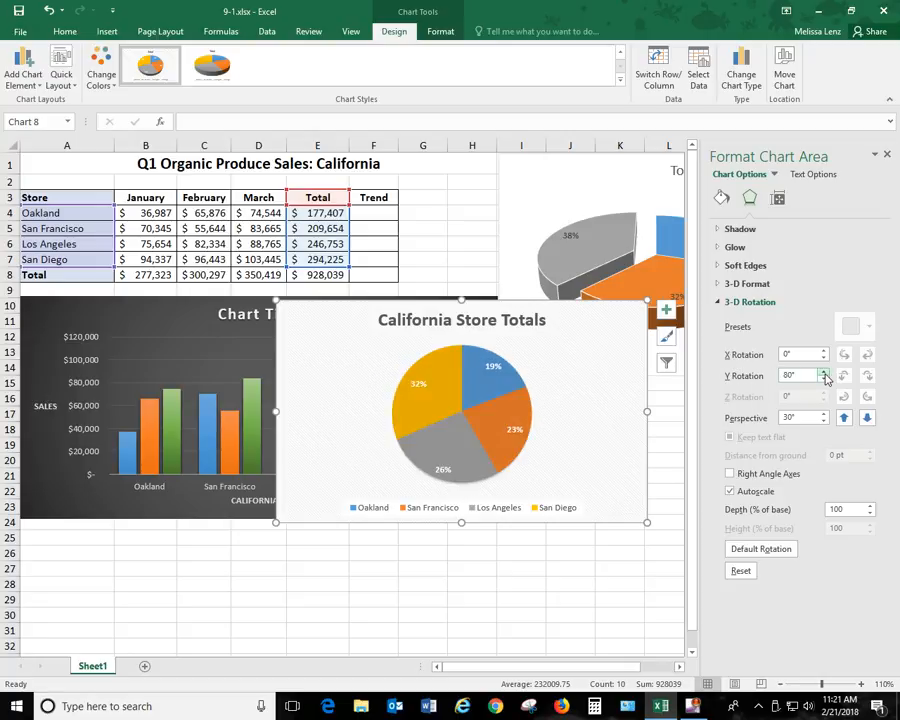
Set the California Store Totals pie chart's Y rotation to 30° and close the formatting pane.
left_click(824, 380)
left_click(824, 380)
left_click(824, 380)
left_click(824, 380)
left_click(824, 380)
left_click(824, 380)
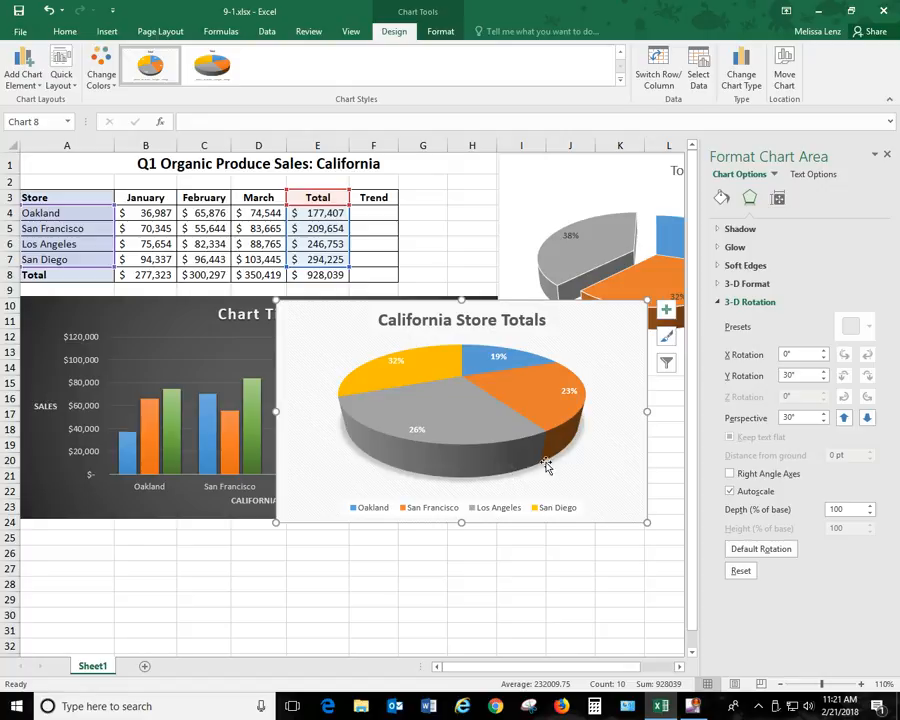
left_click(825, 372)
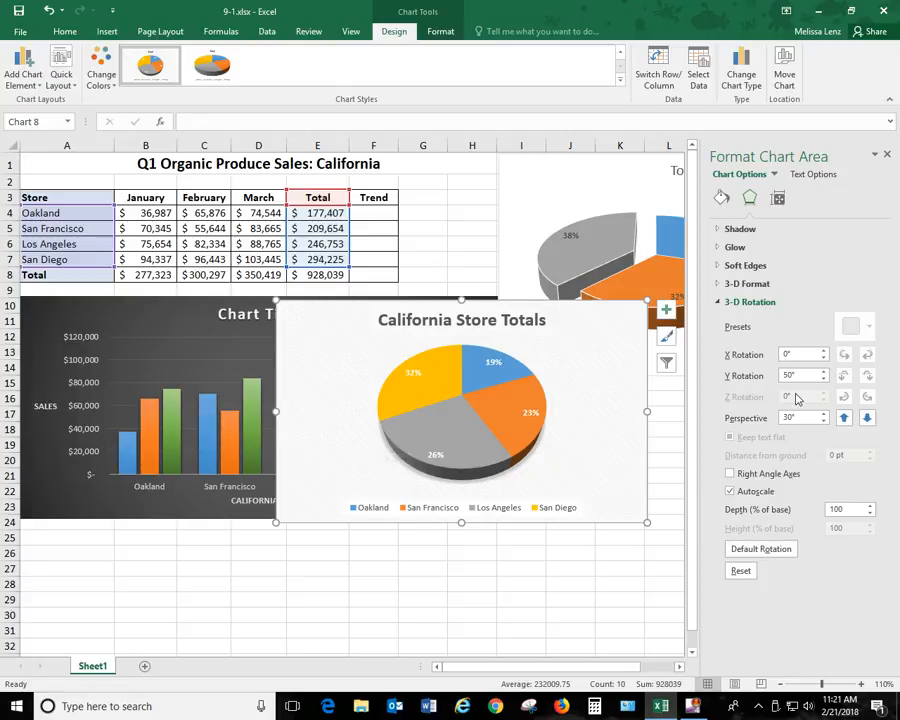
left_click(825, 380)
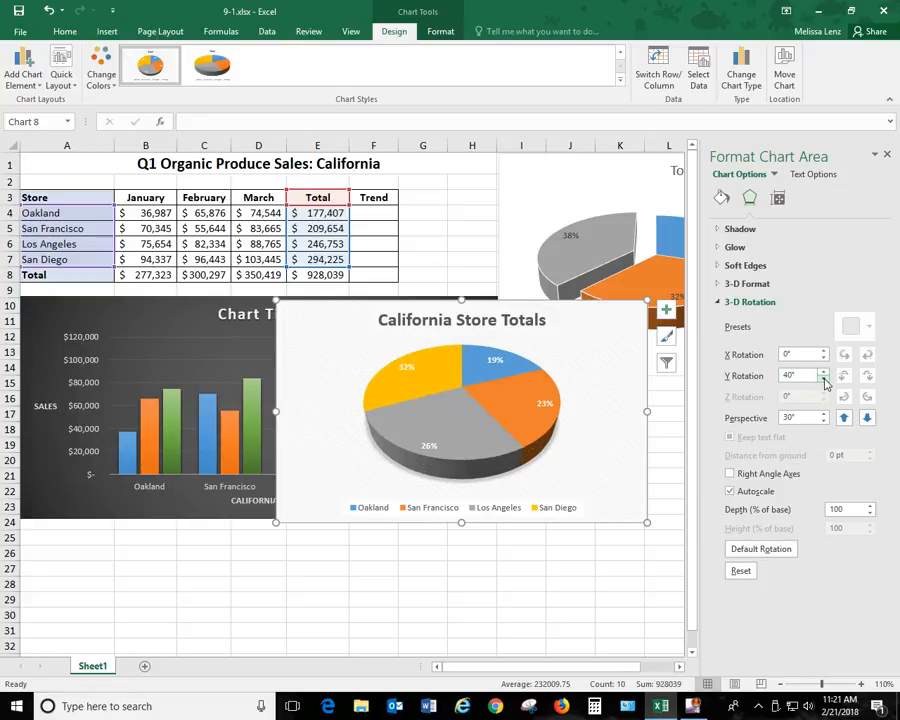
left_click(825, 380)
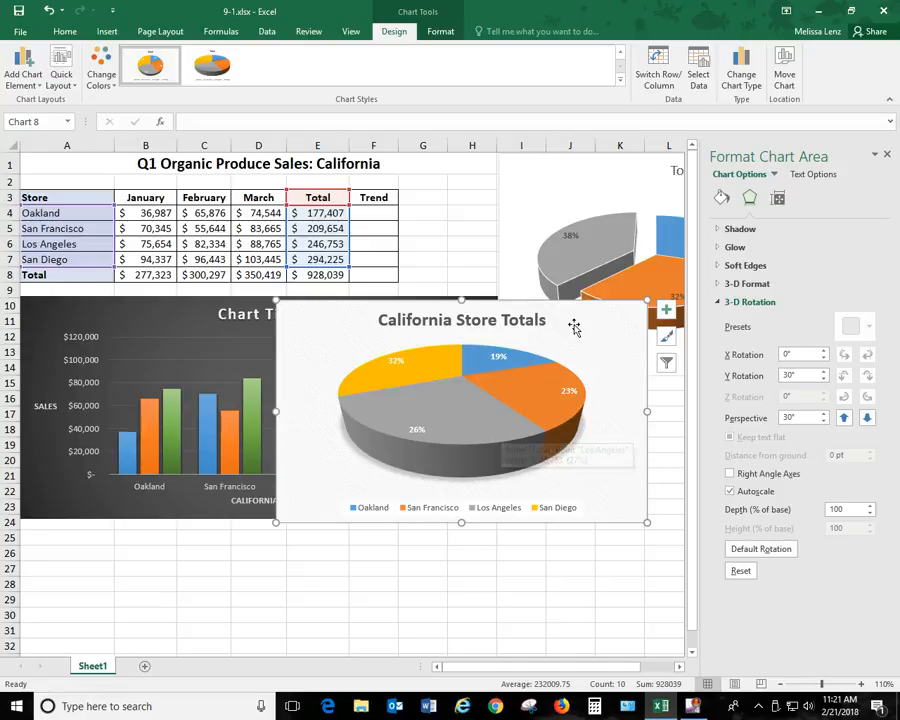
left_click(886, 155)
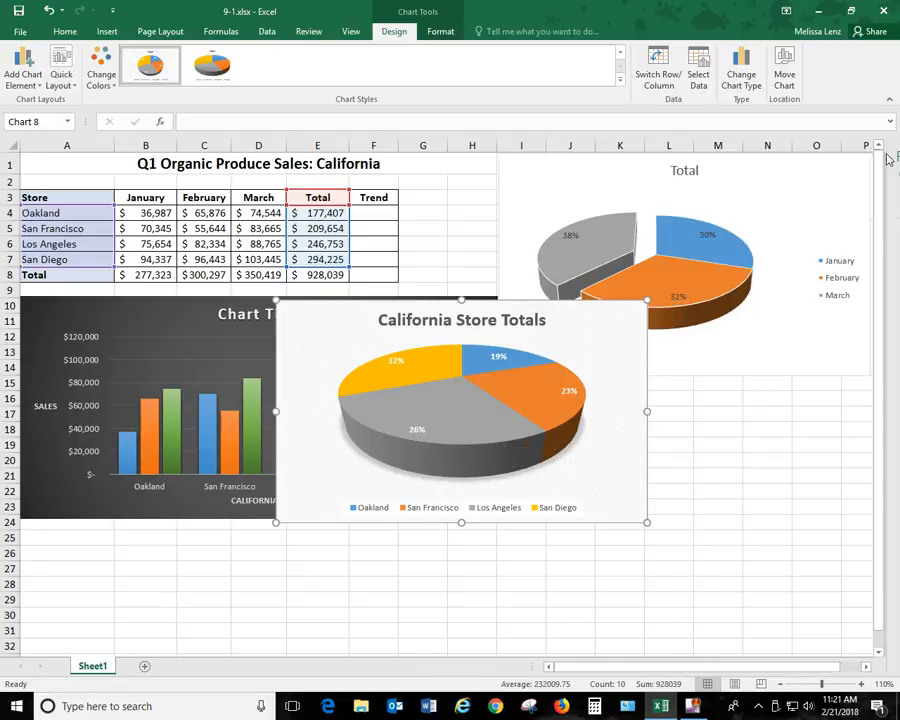
Move the California Store Totals pie chart off the column chart to directly below the monthly Total pie chart.
left_click(129, 317)
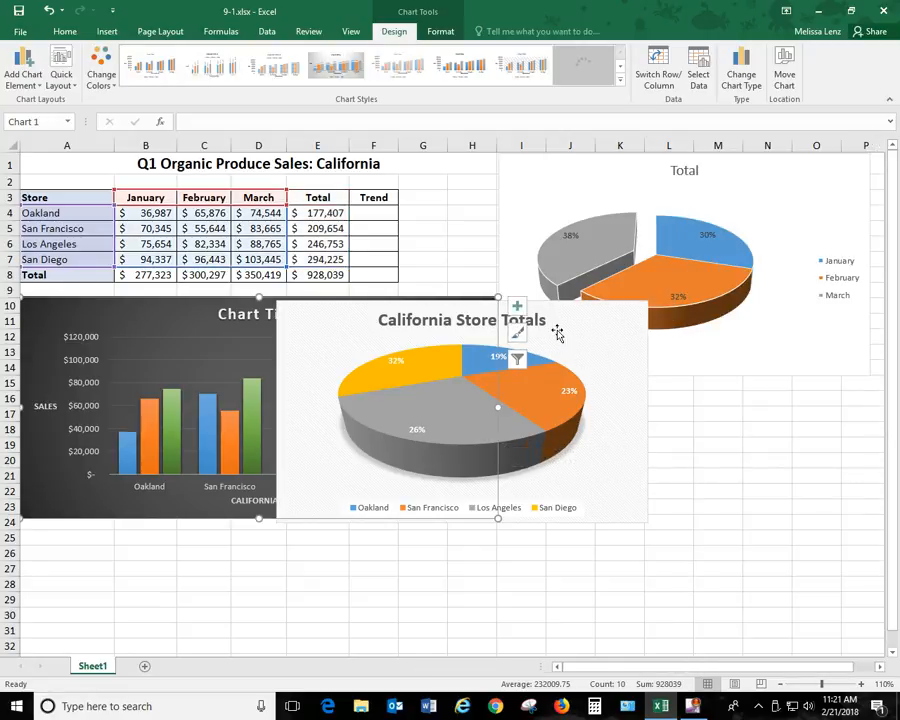
left_click_drag(588, 315, 812, 391)
Change the store sales column chart to the 3-D Clustered Column type, with the stores kept along the horizontal axis.
left_click(478, 325)
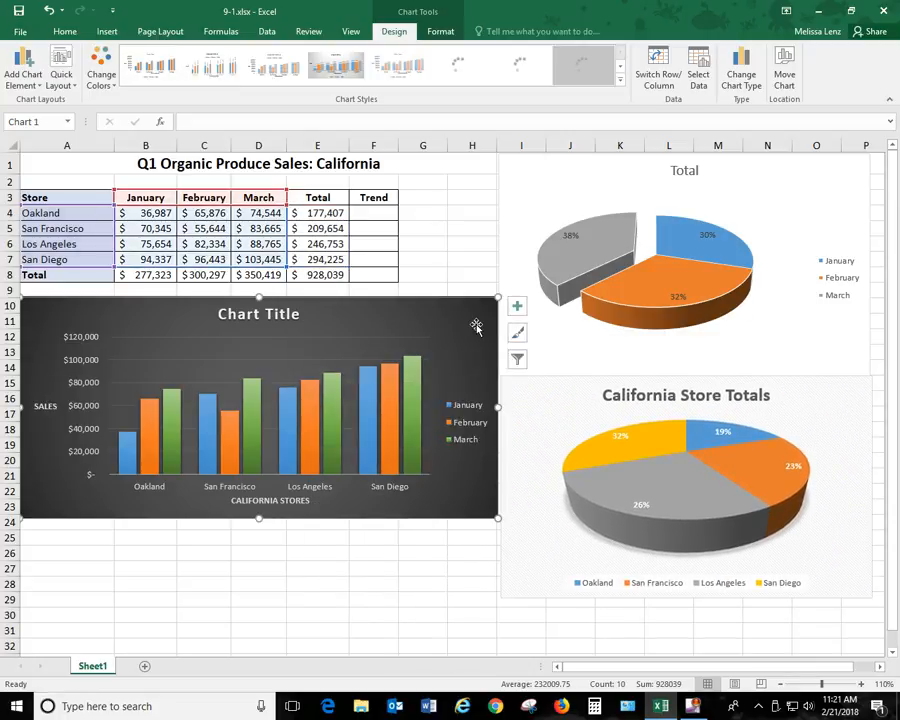
left_click(749, 88)
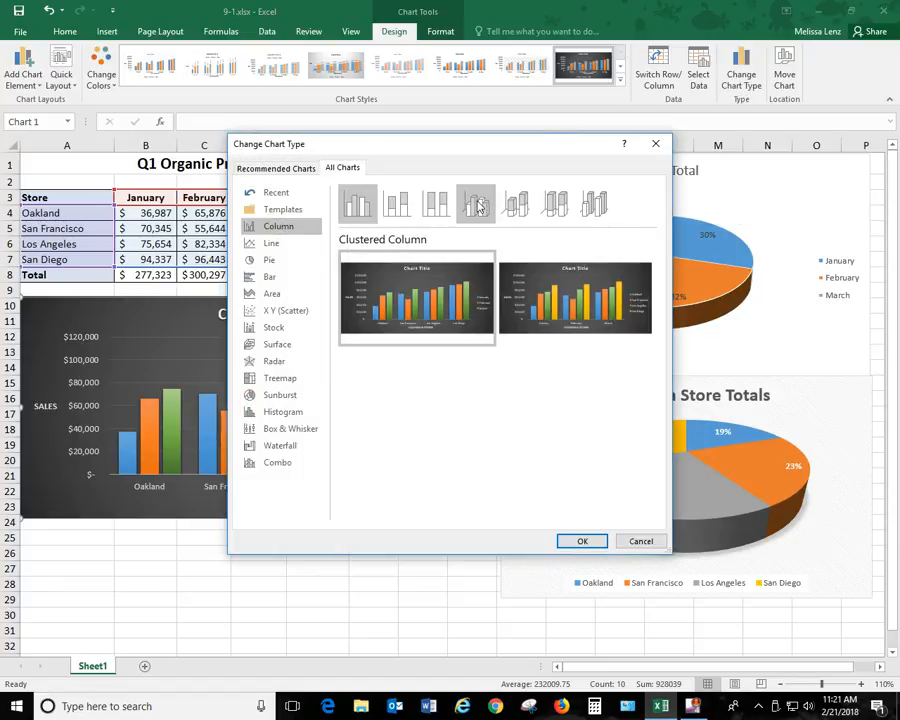
left_click(477, 204)
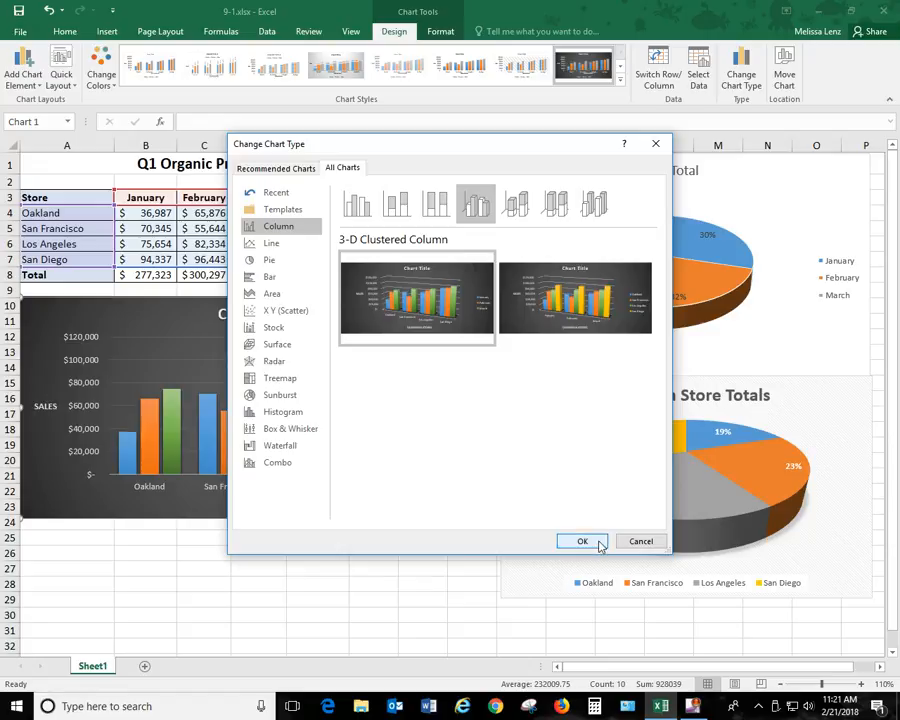
left_click(582, 541)
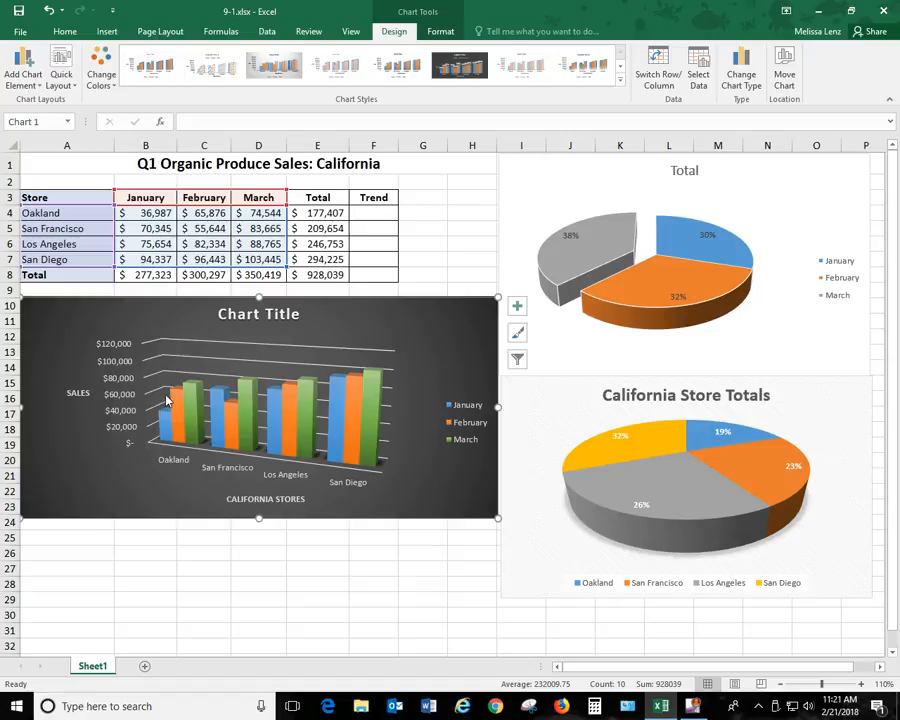
Set the 3-D column chart's X rotation and Y rotation both to 0° and close the formatting pane.
left_click(185, 362)
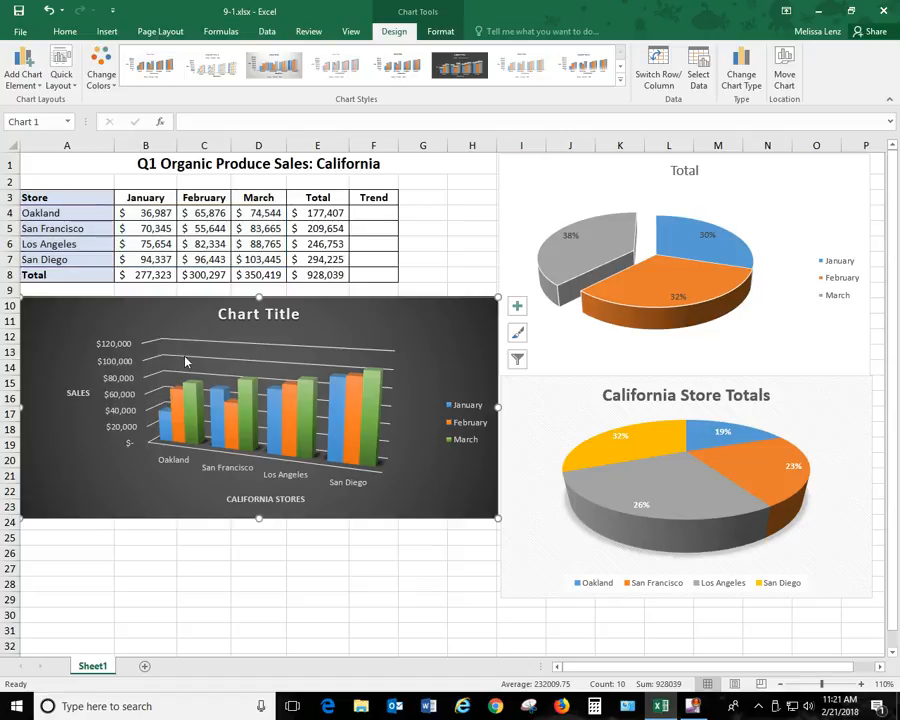
right_click(309, 362)
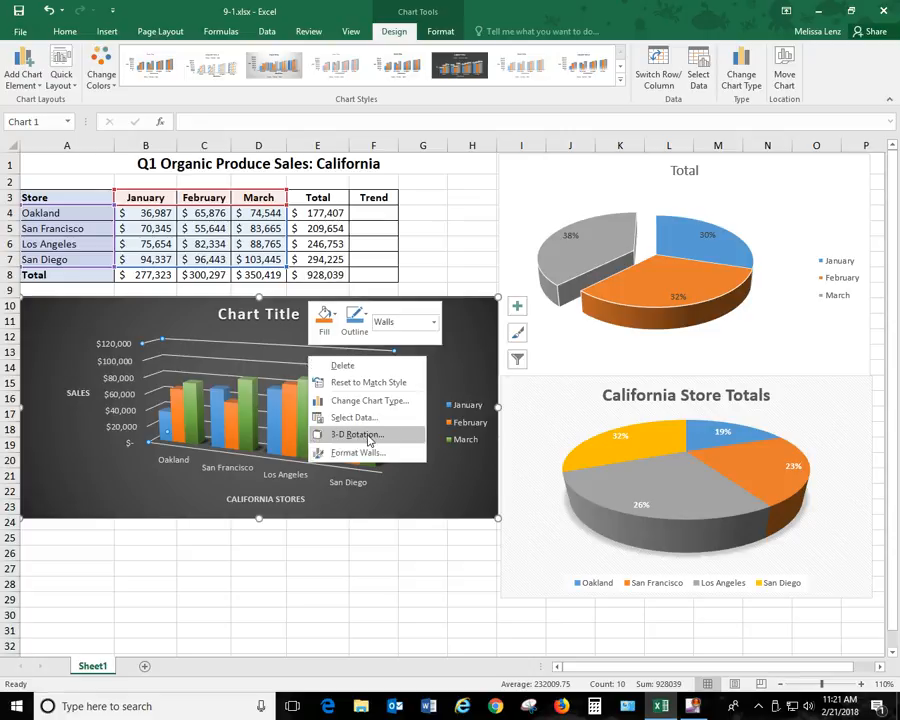
left_click(336, 435)
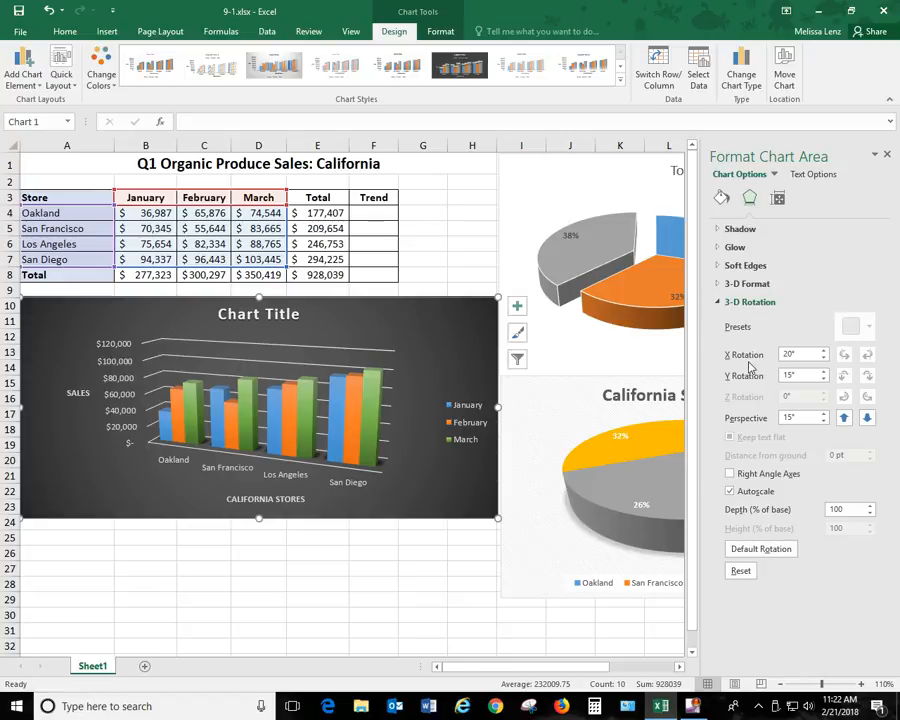
left_click(824, 359)
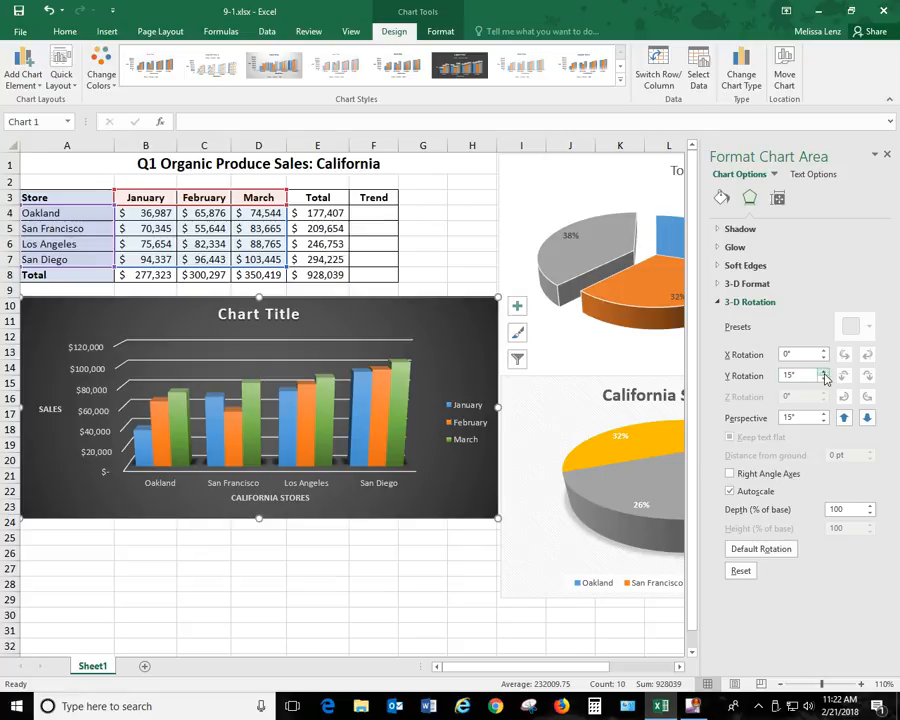
left_click(824, 379)
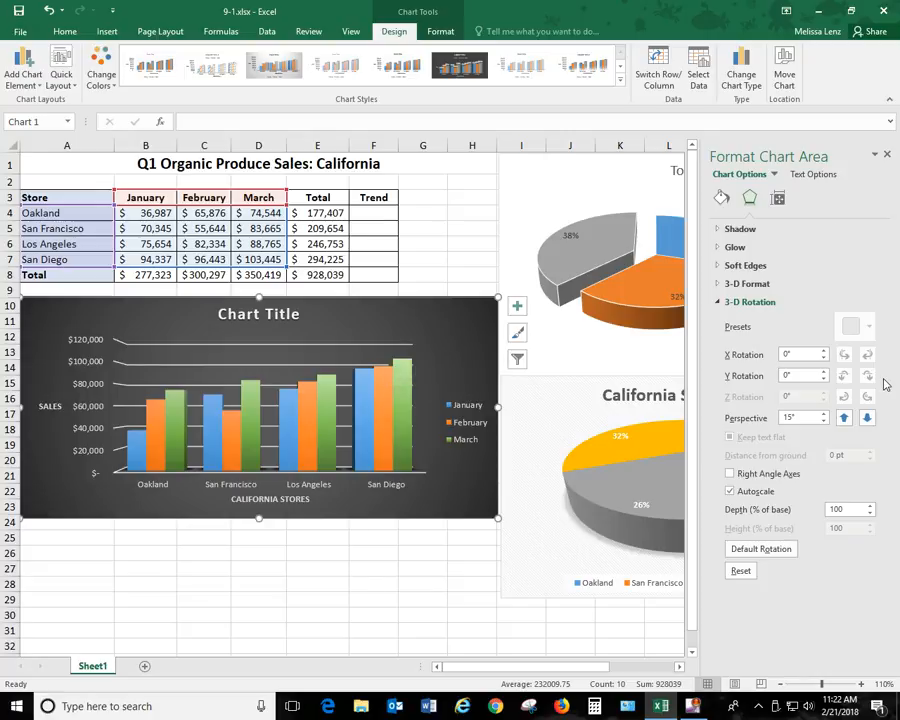
left_click(886, 156)
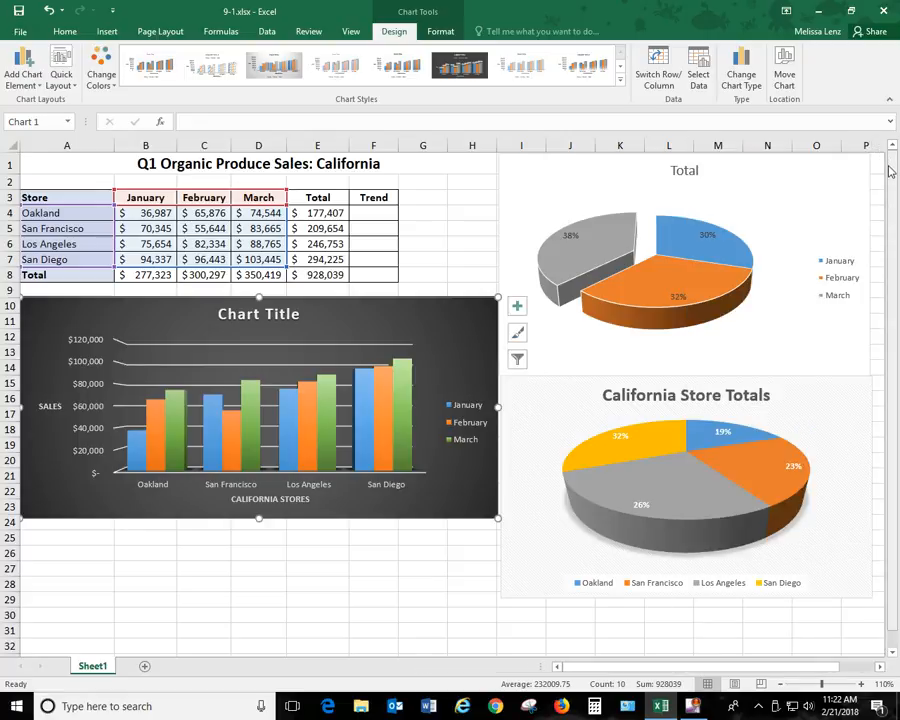